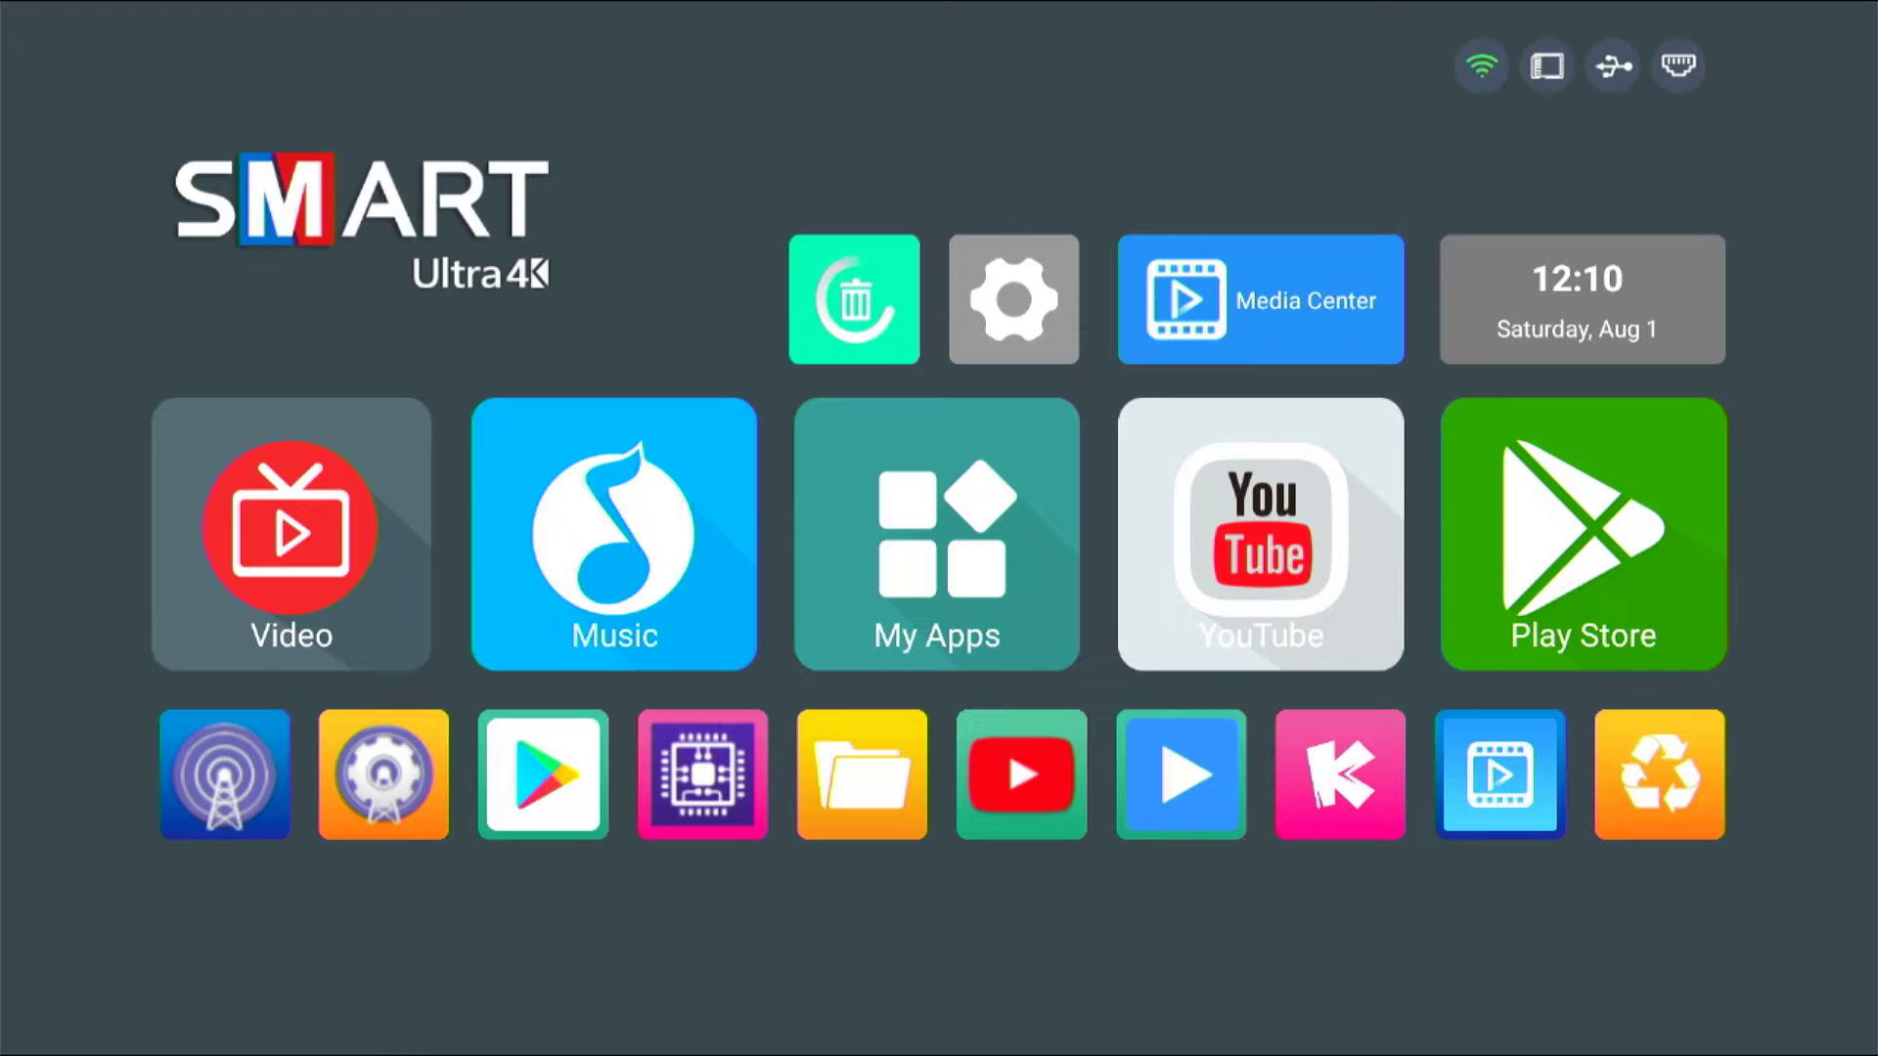
Open the My Apps collection from the home screen's app shortcut row
key("Down")
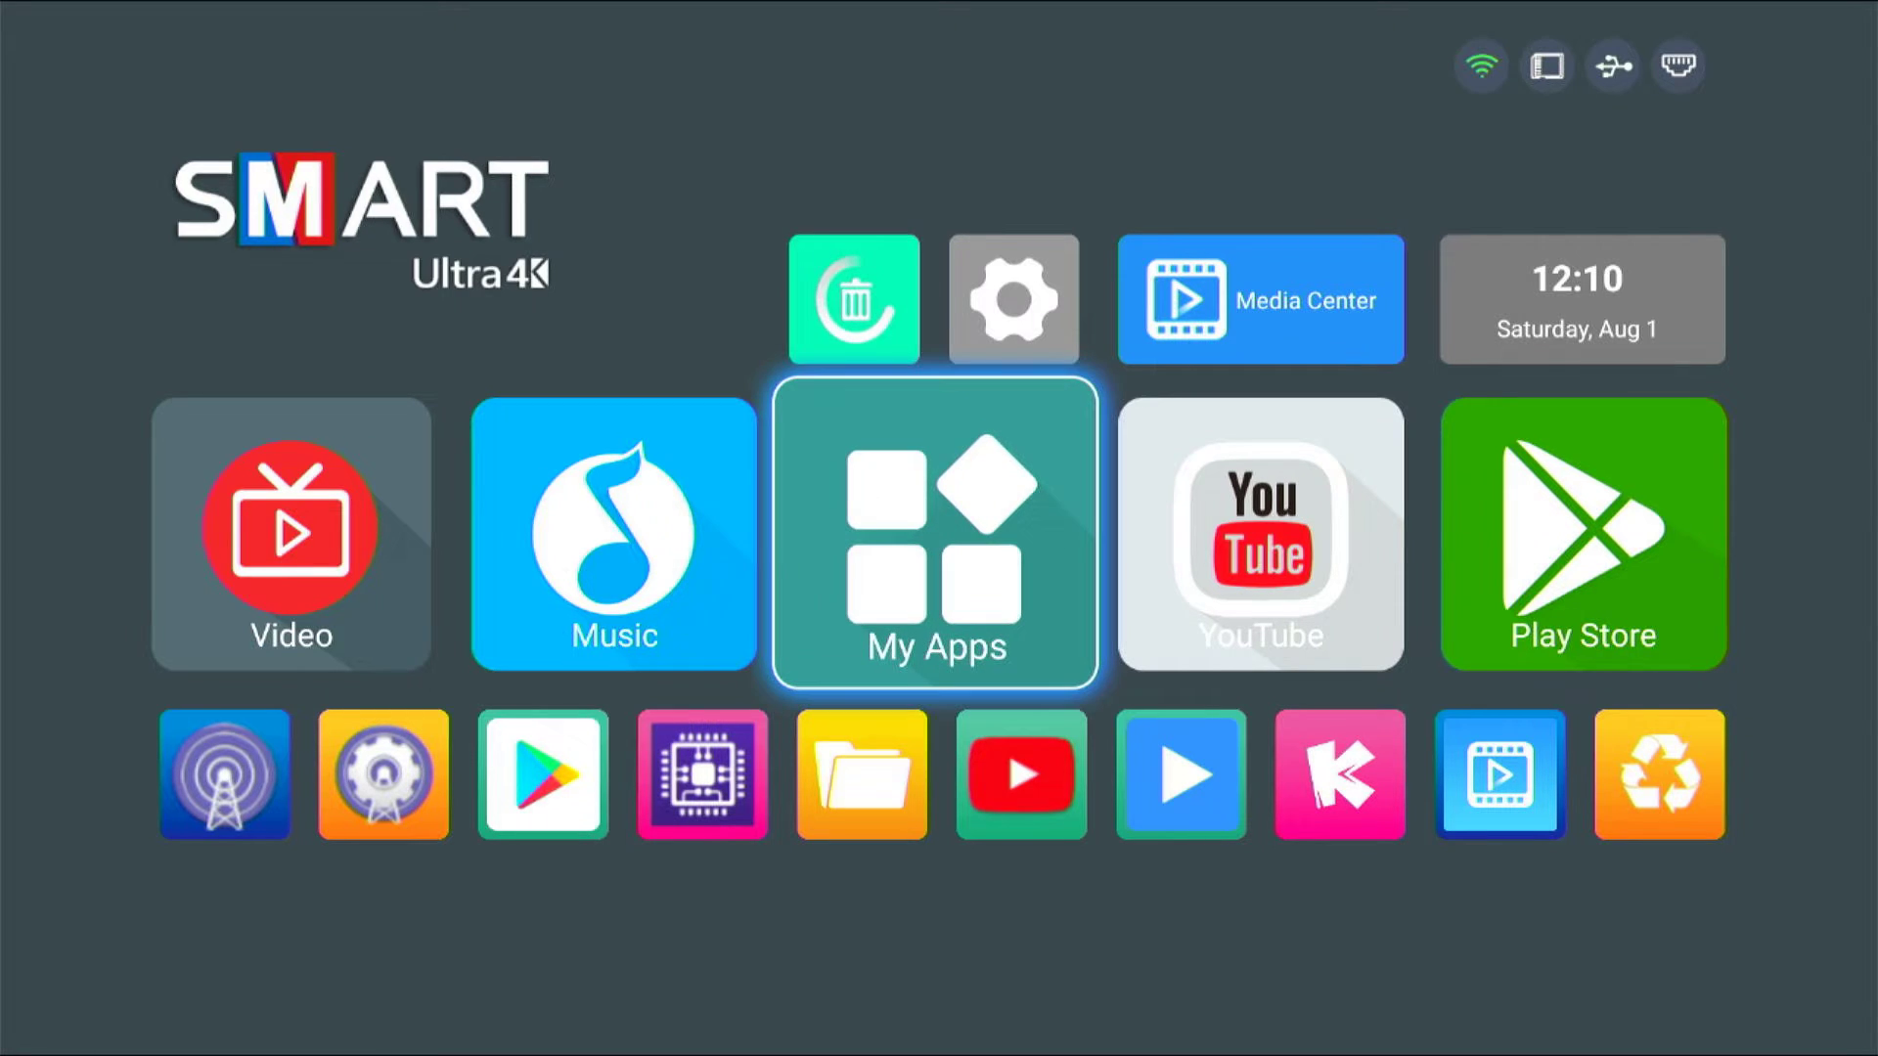
key("Down")
key("Left")
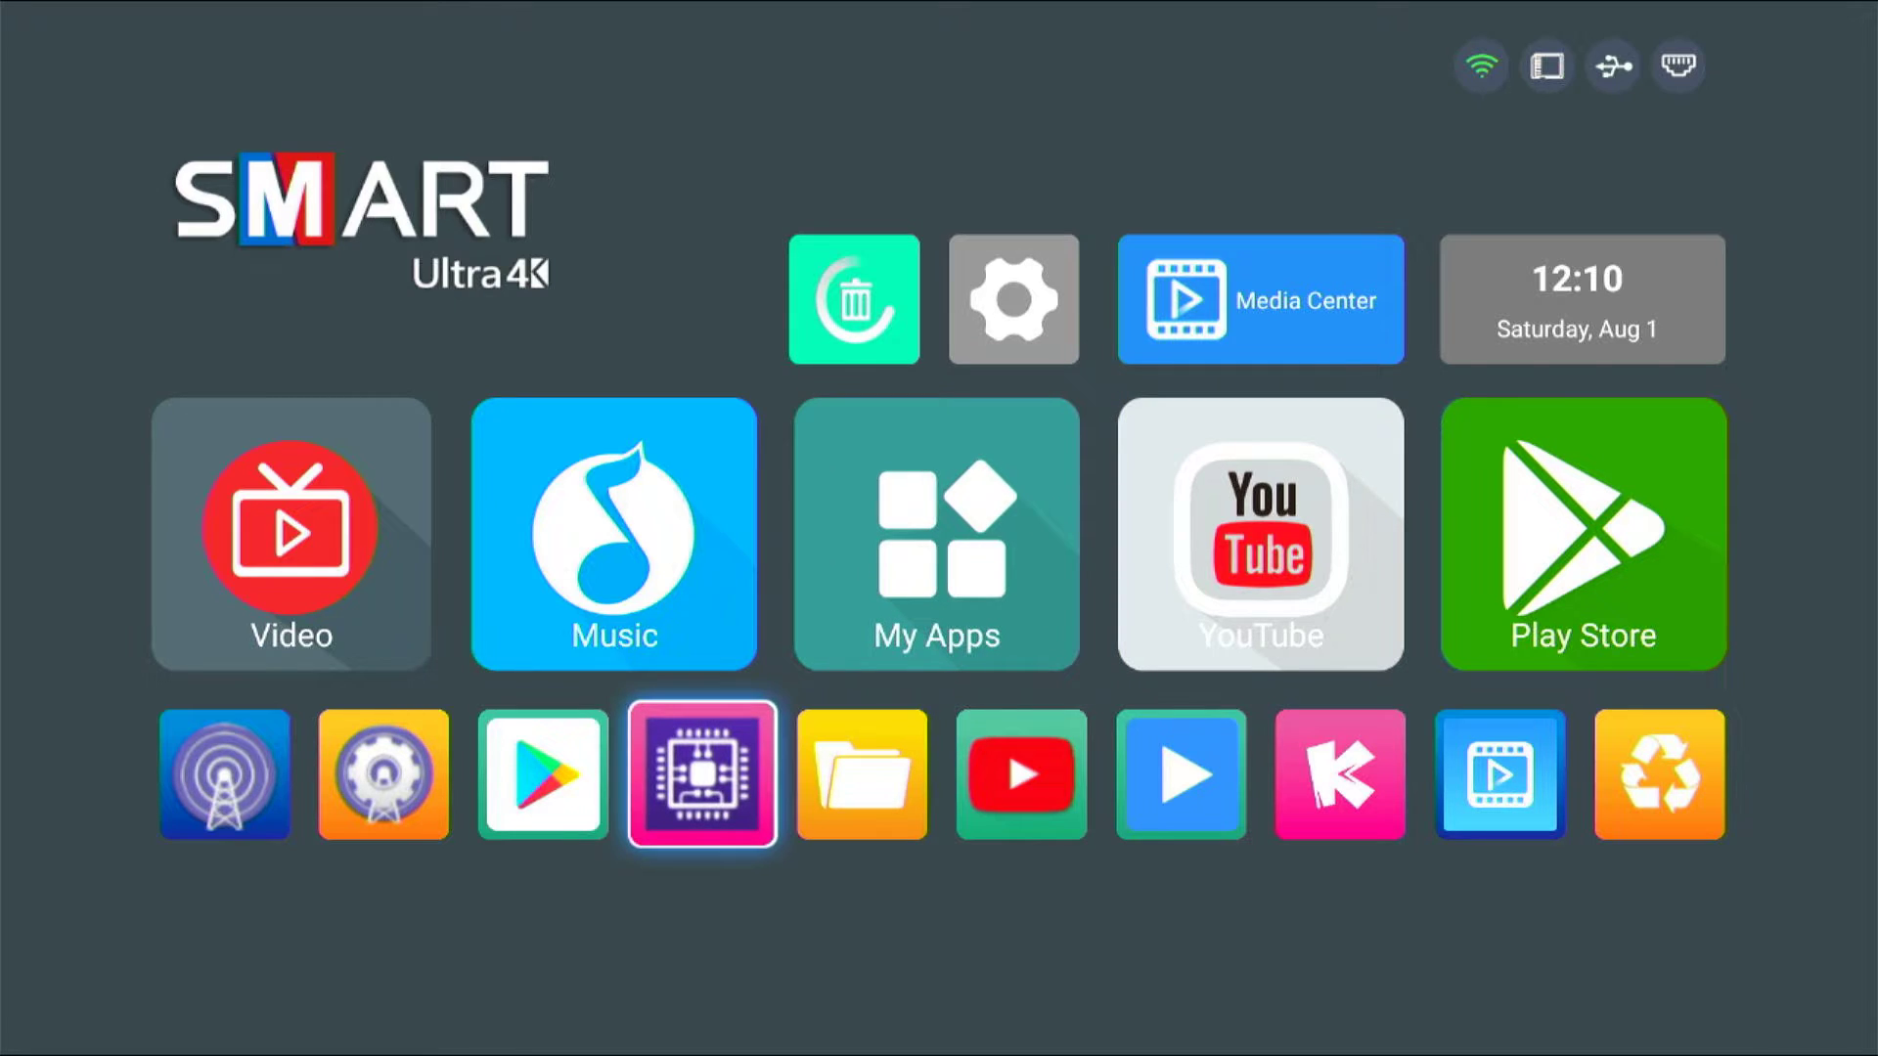
key("Left")
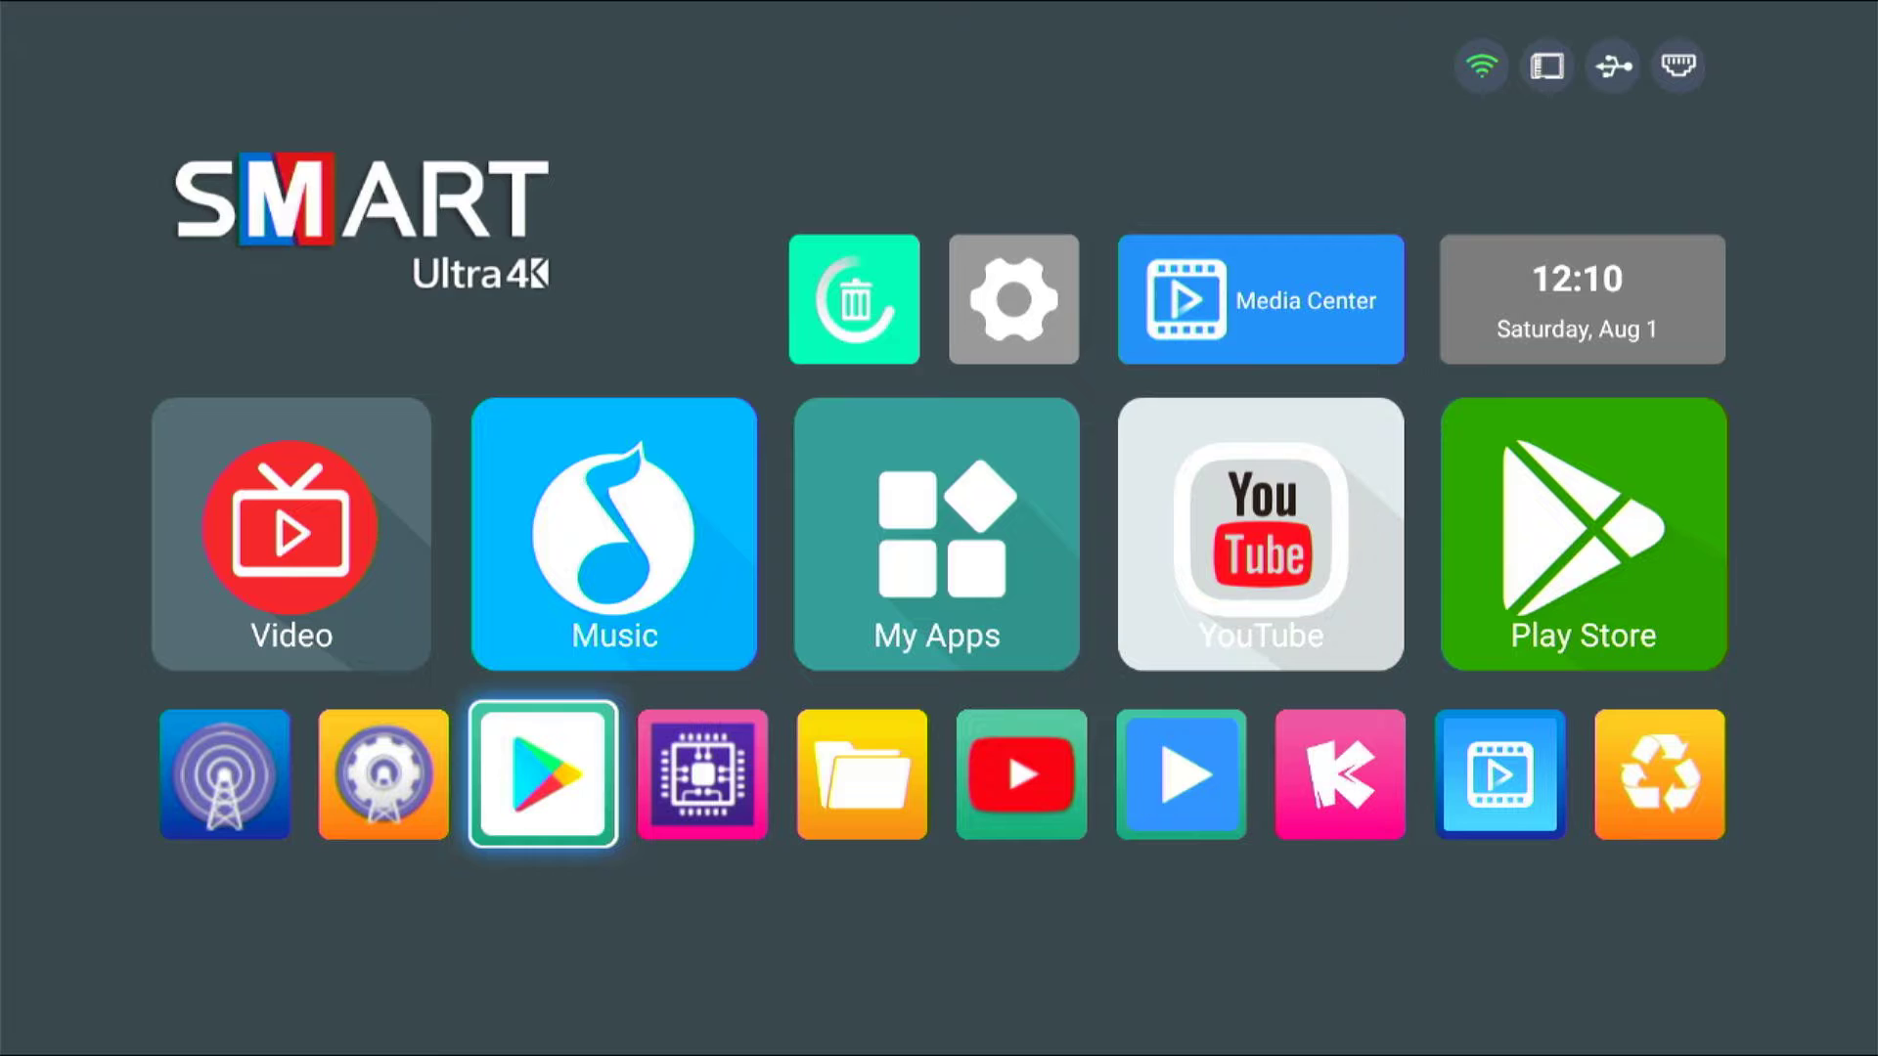
key("Right")
key("Right")
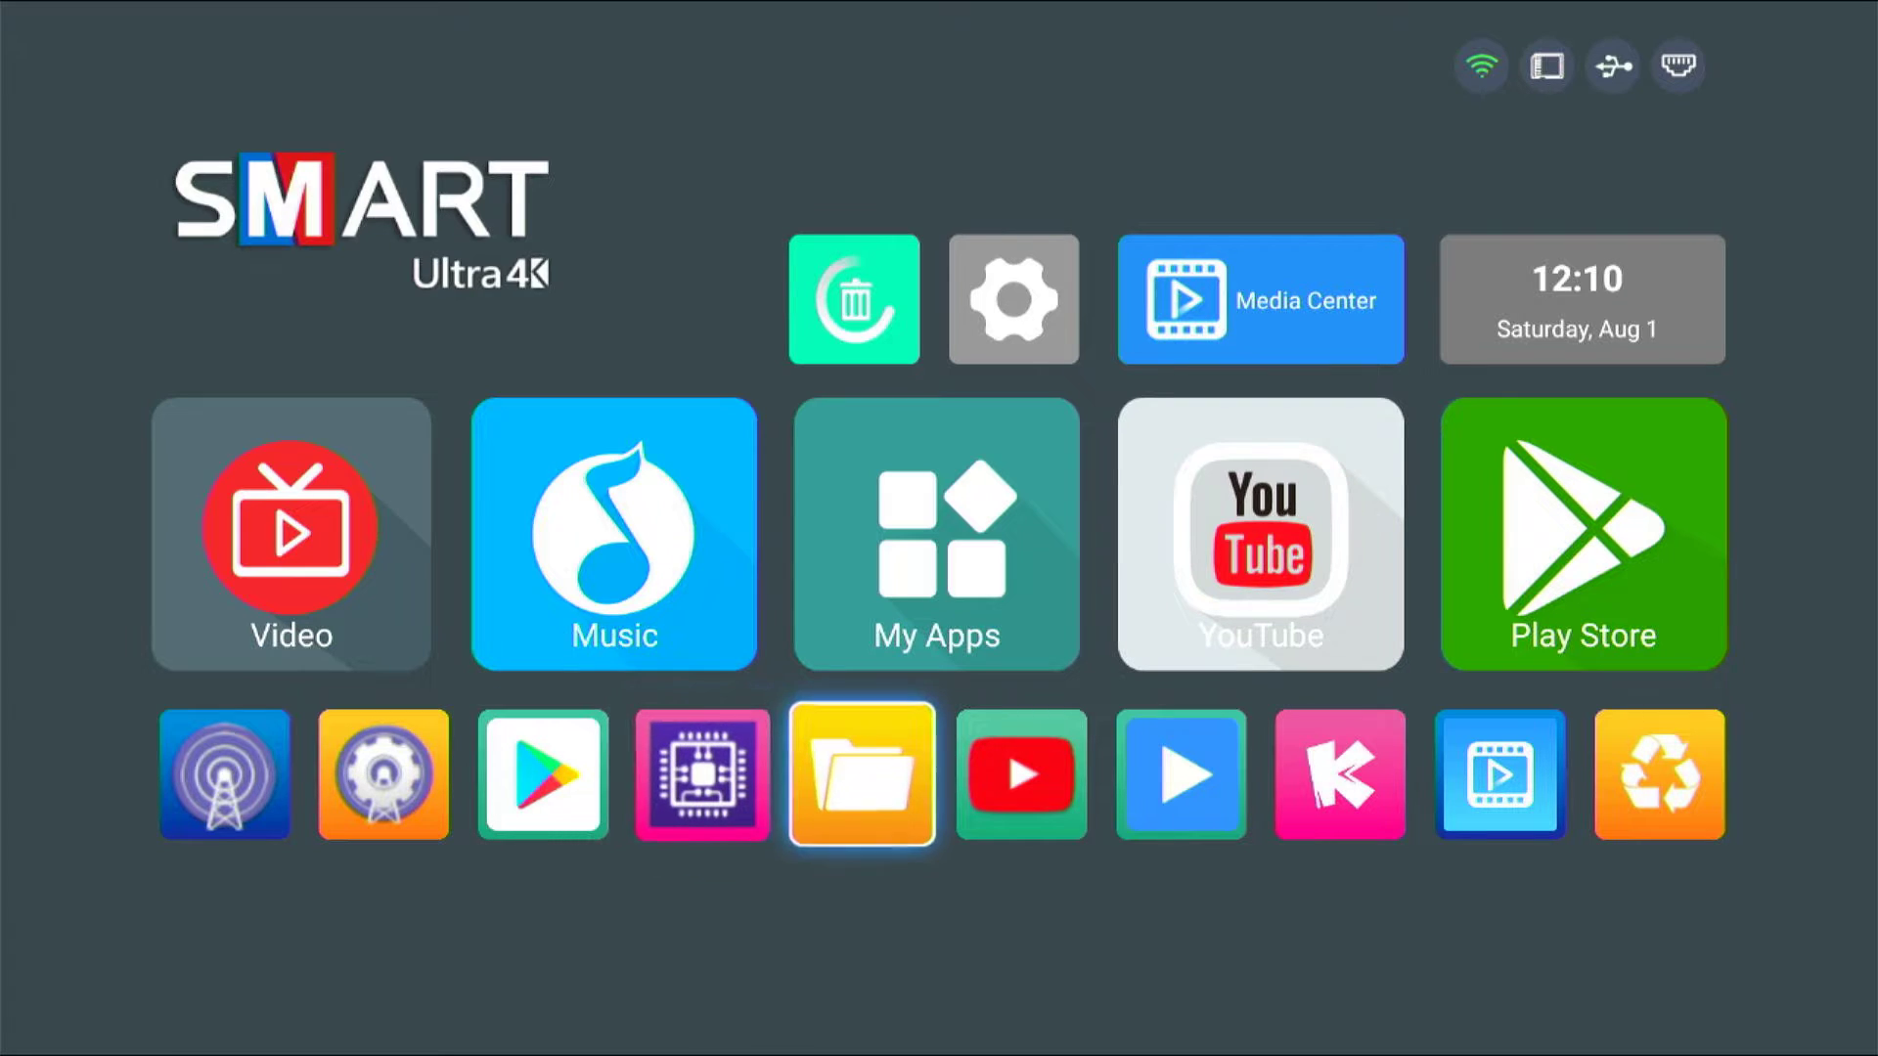
key("Up")
key("Return")
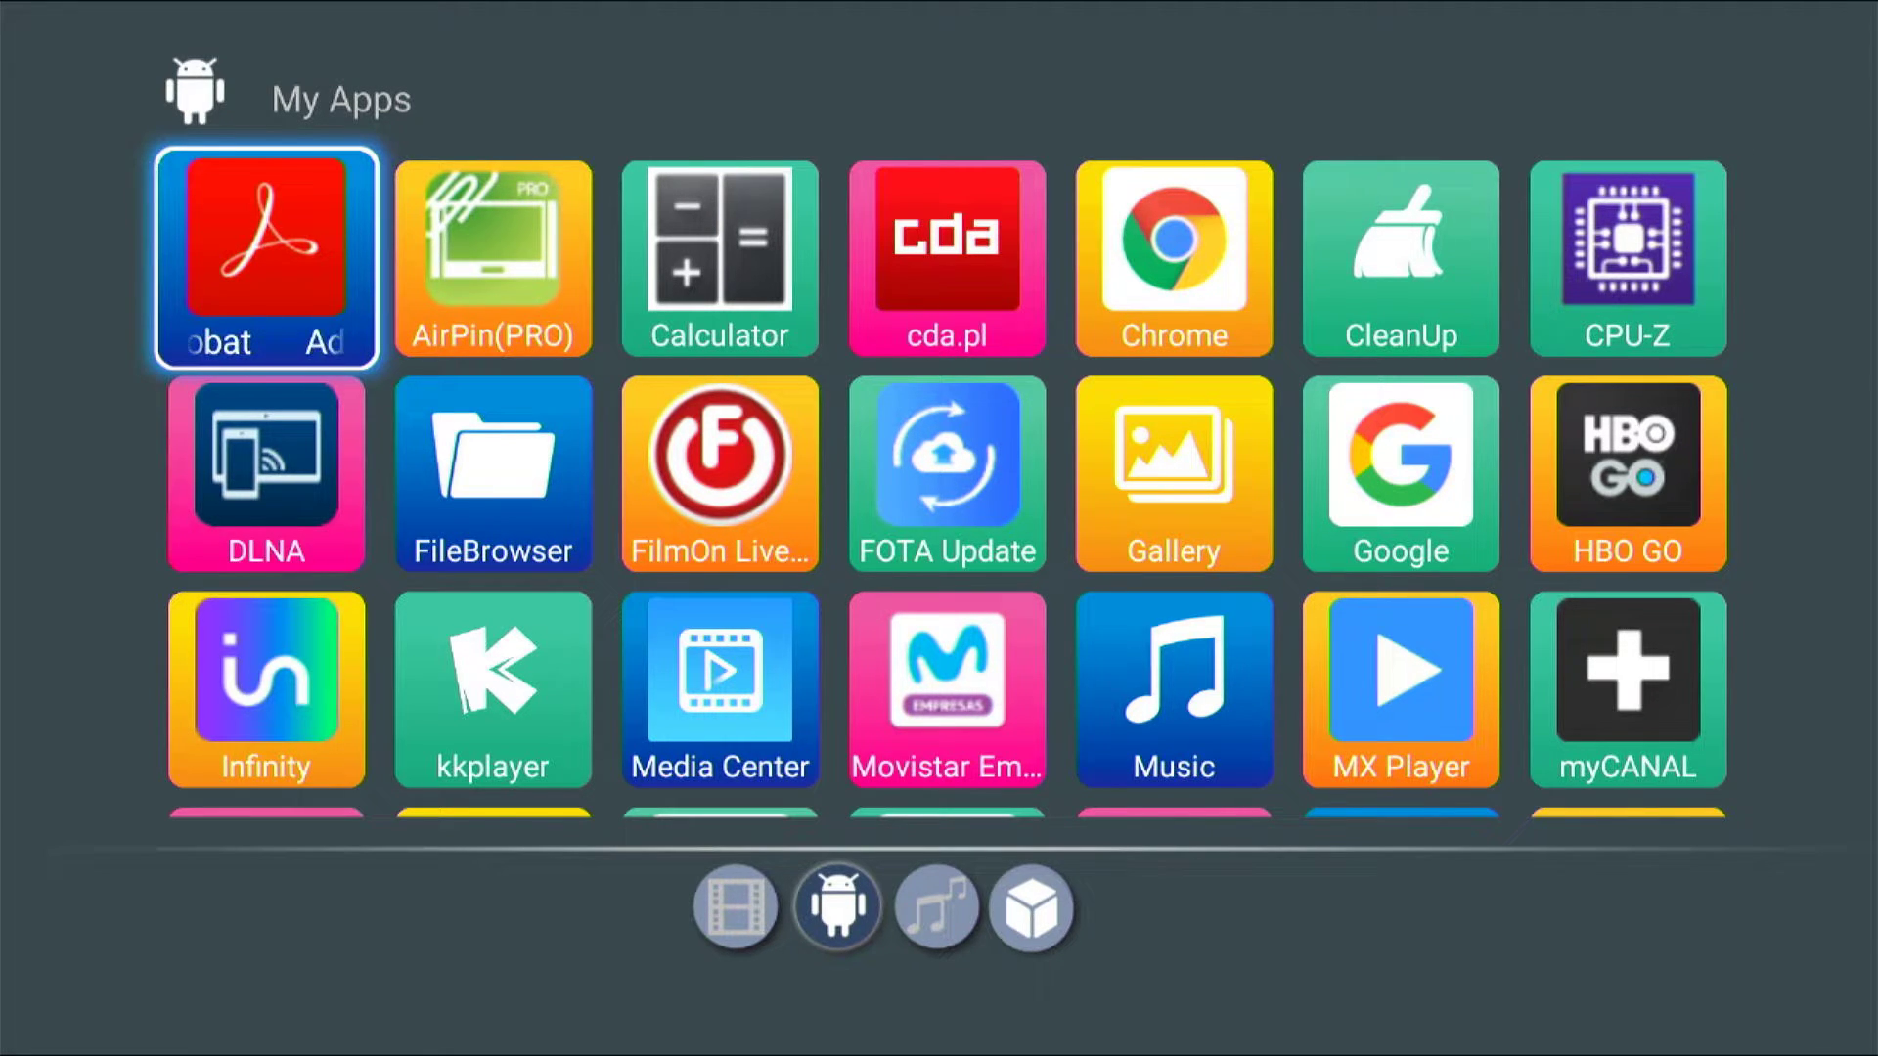
Browse the apps grid past SDRTouch and the Rtl-sdr driver, then return to the top
key("Down")
key("Down")
key("Down")
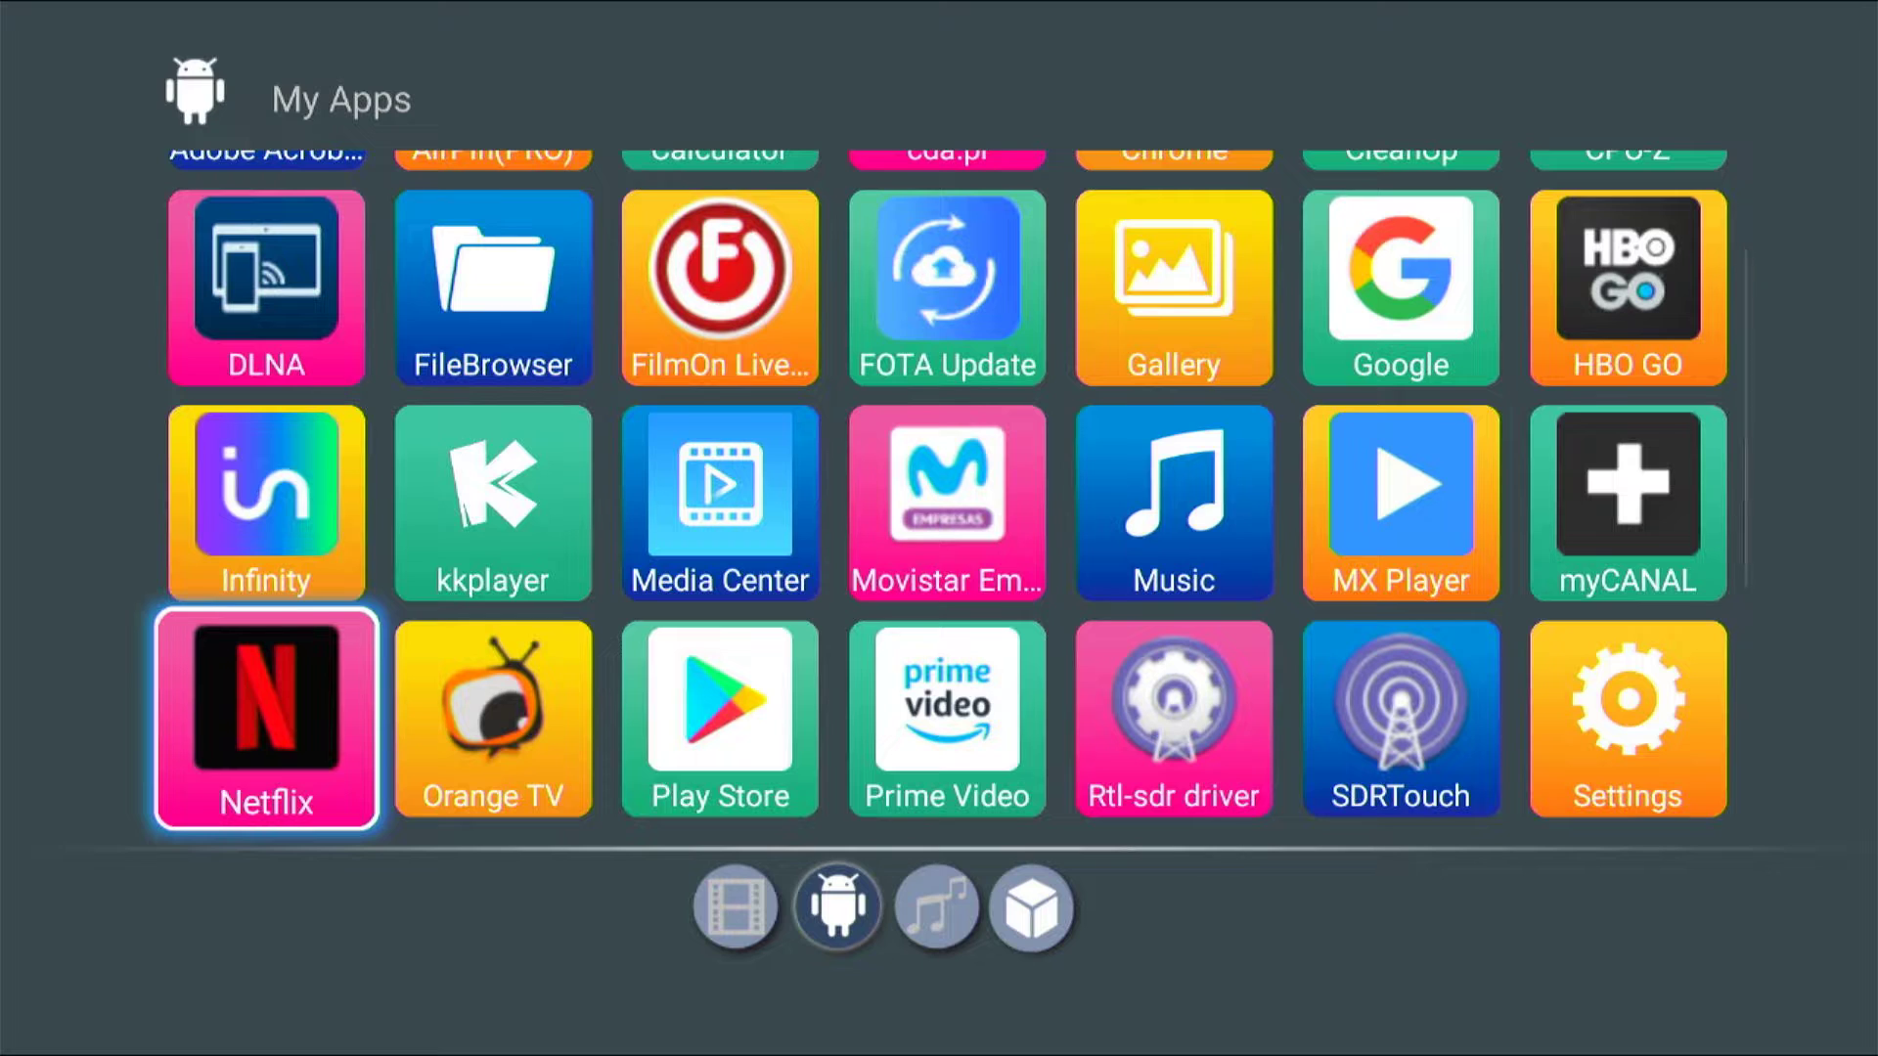
key("Right")
key("Right")
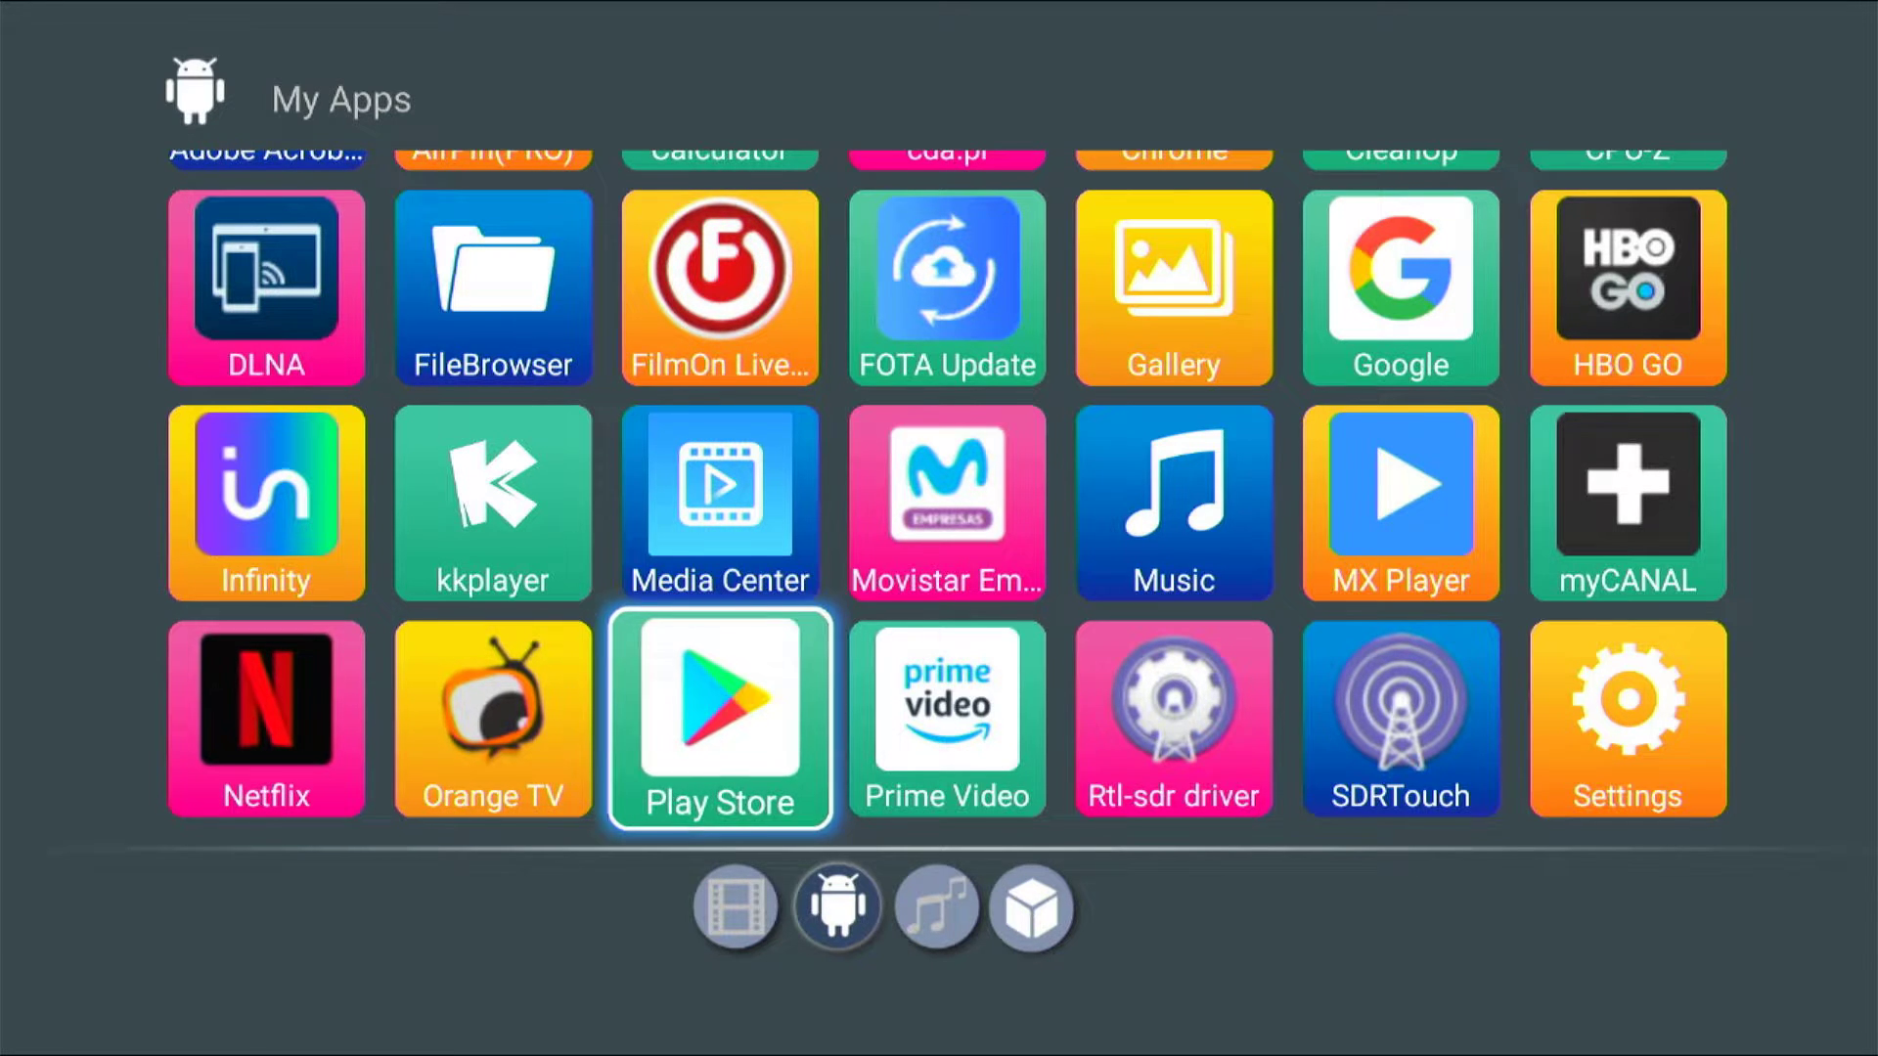
key("Right")
key("Right")
key("Right")
key("Left")
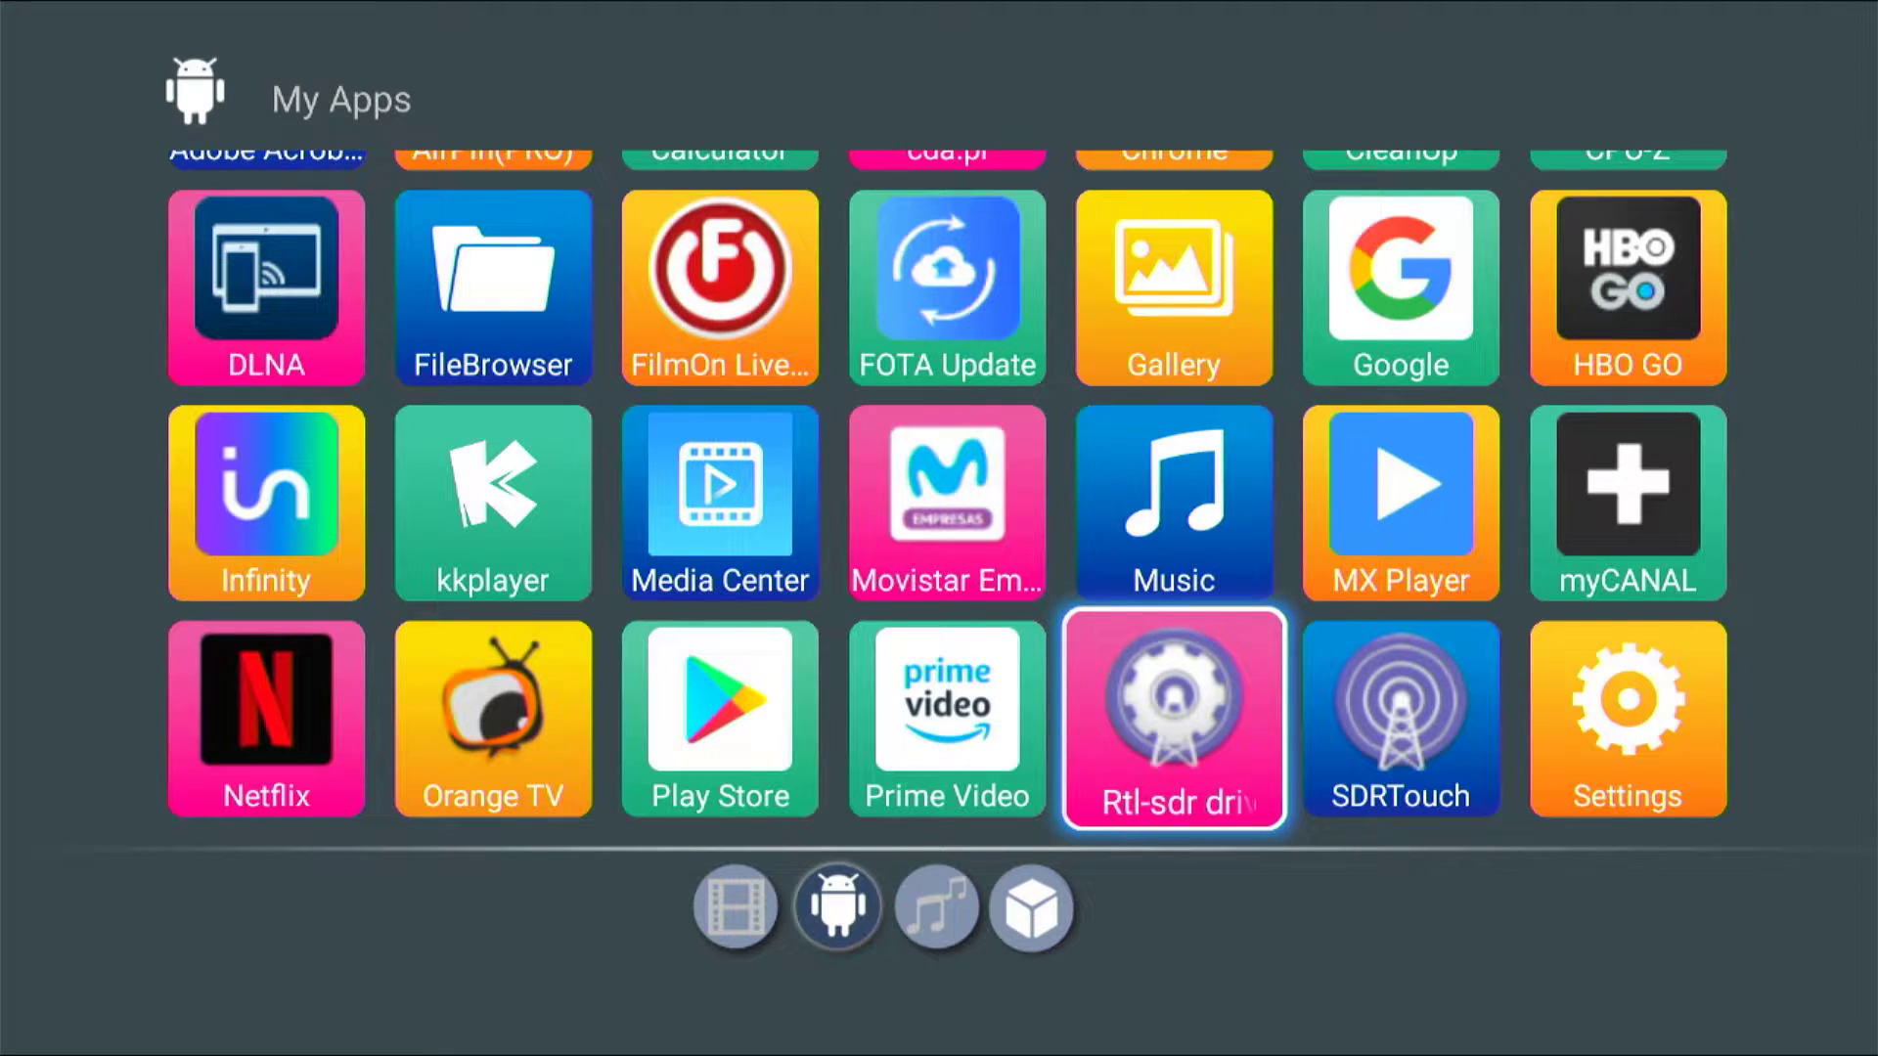
key("Up")
key("Up")
key("Up")
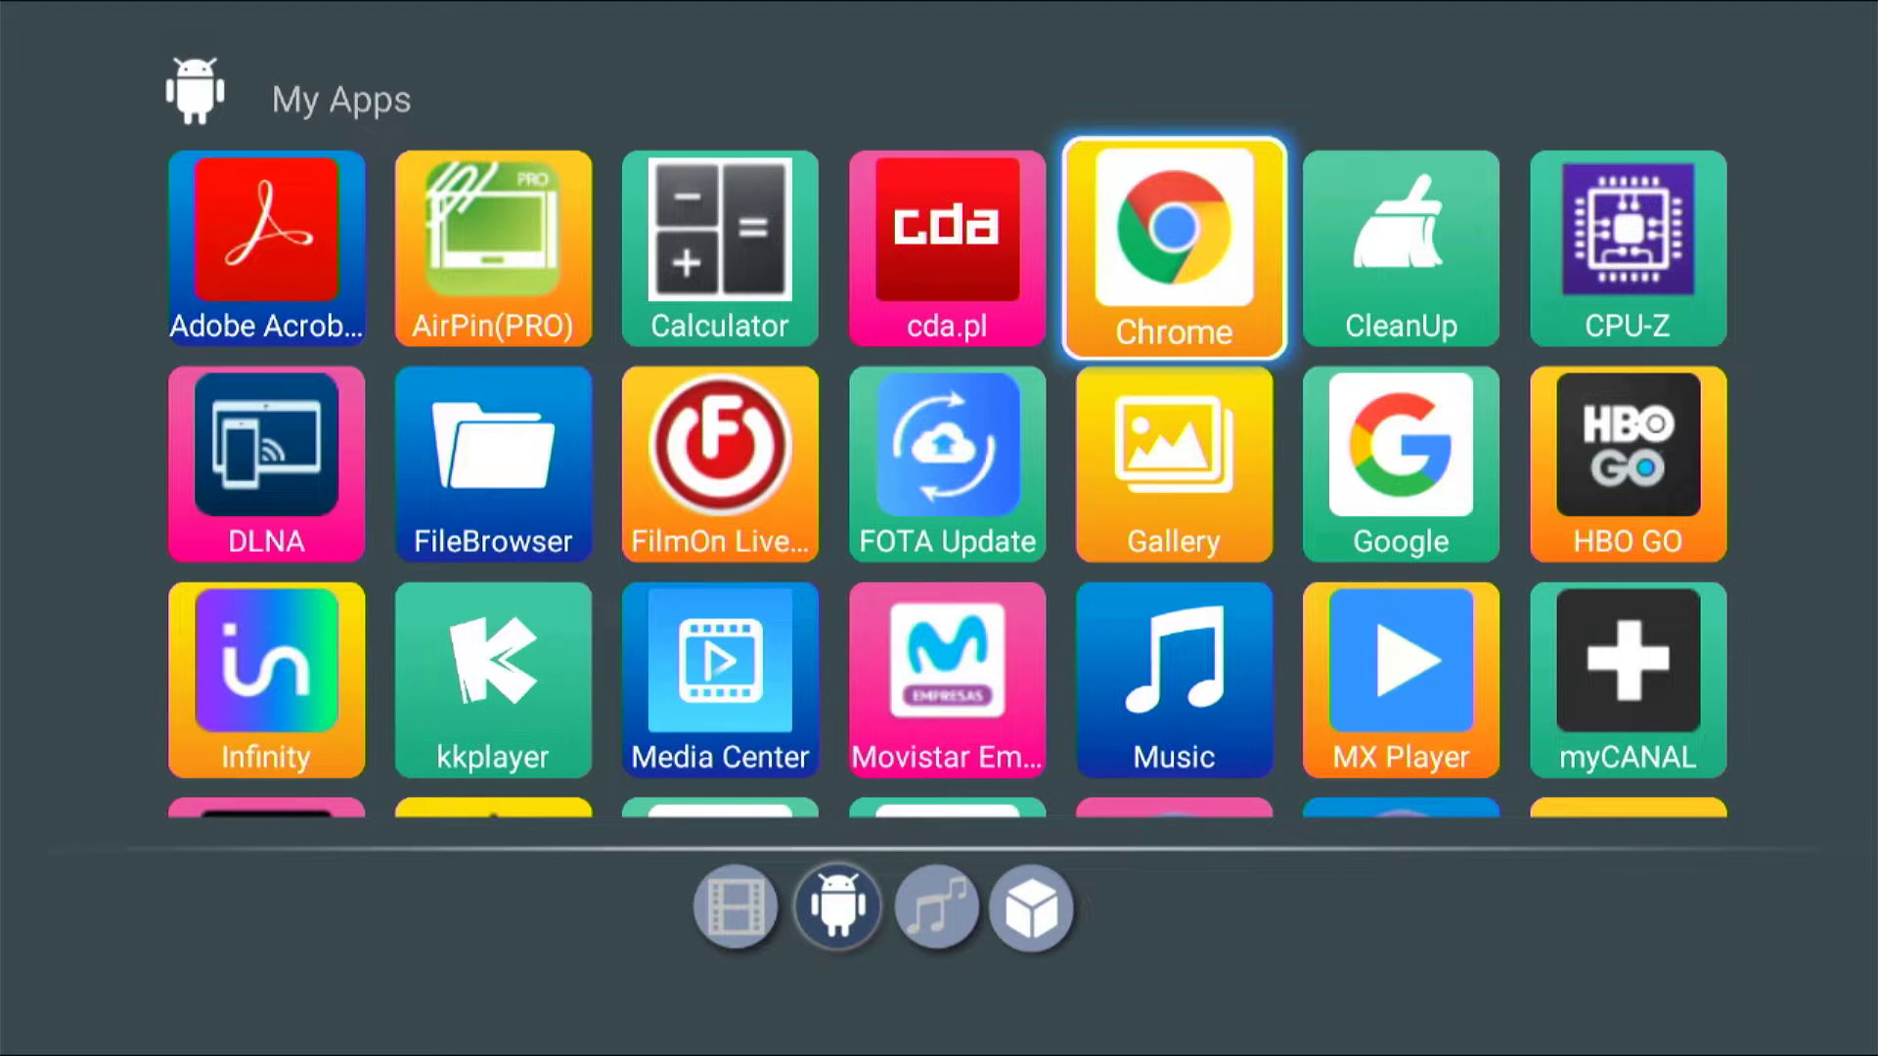
key("Right")
key("Right")
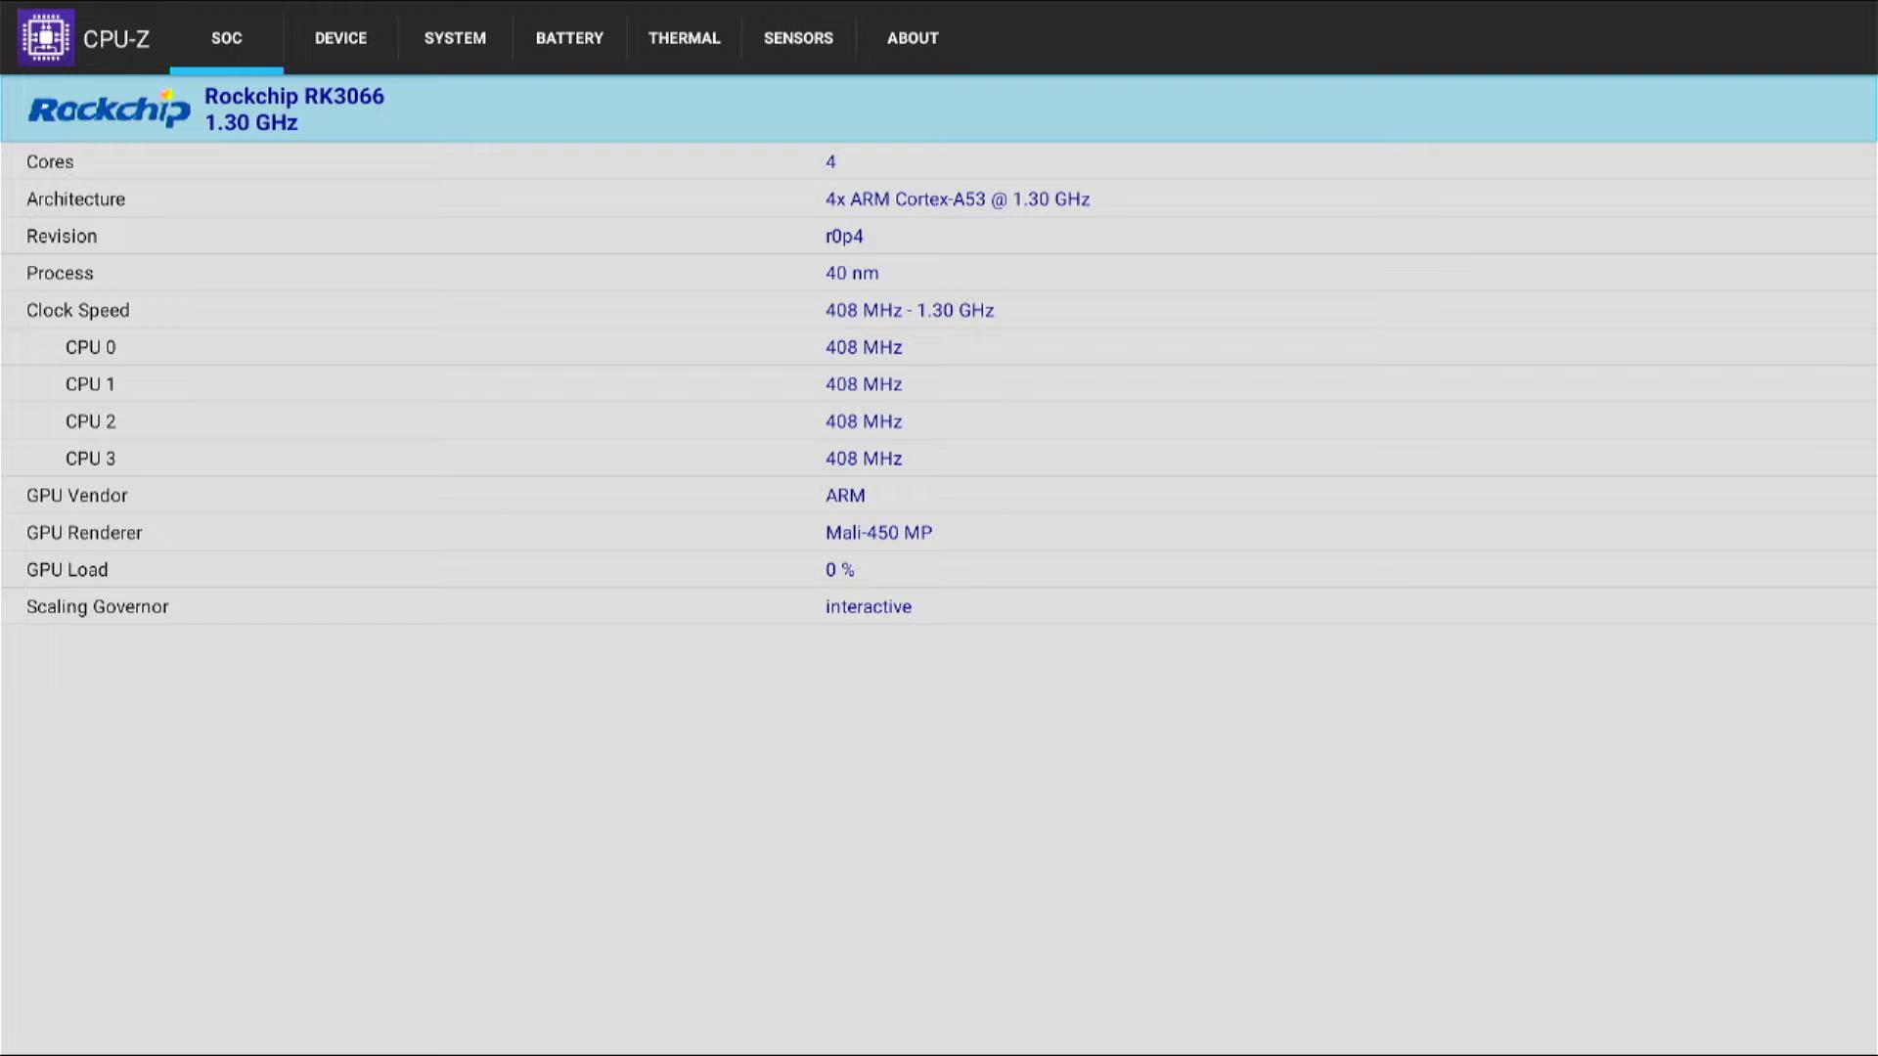
key("Right")
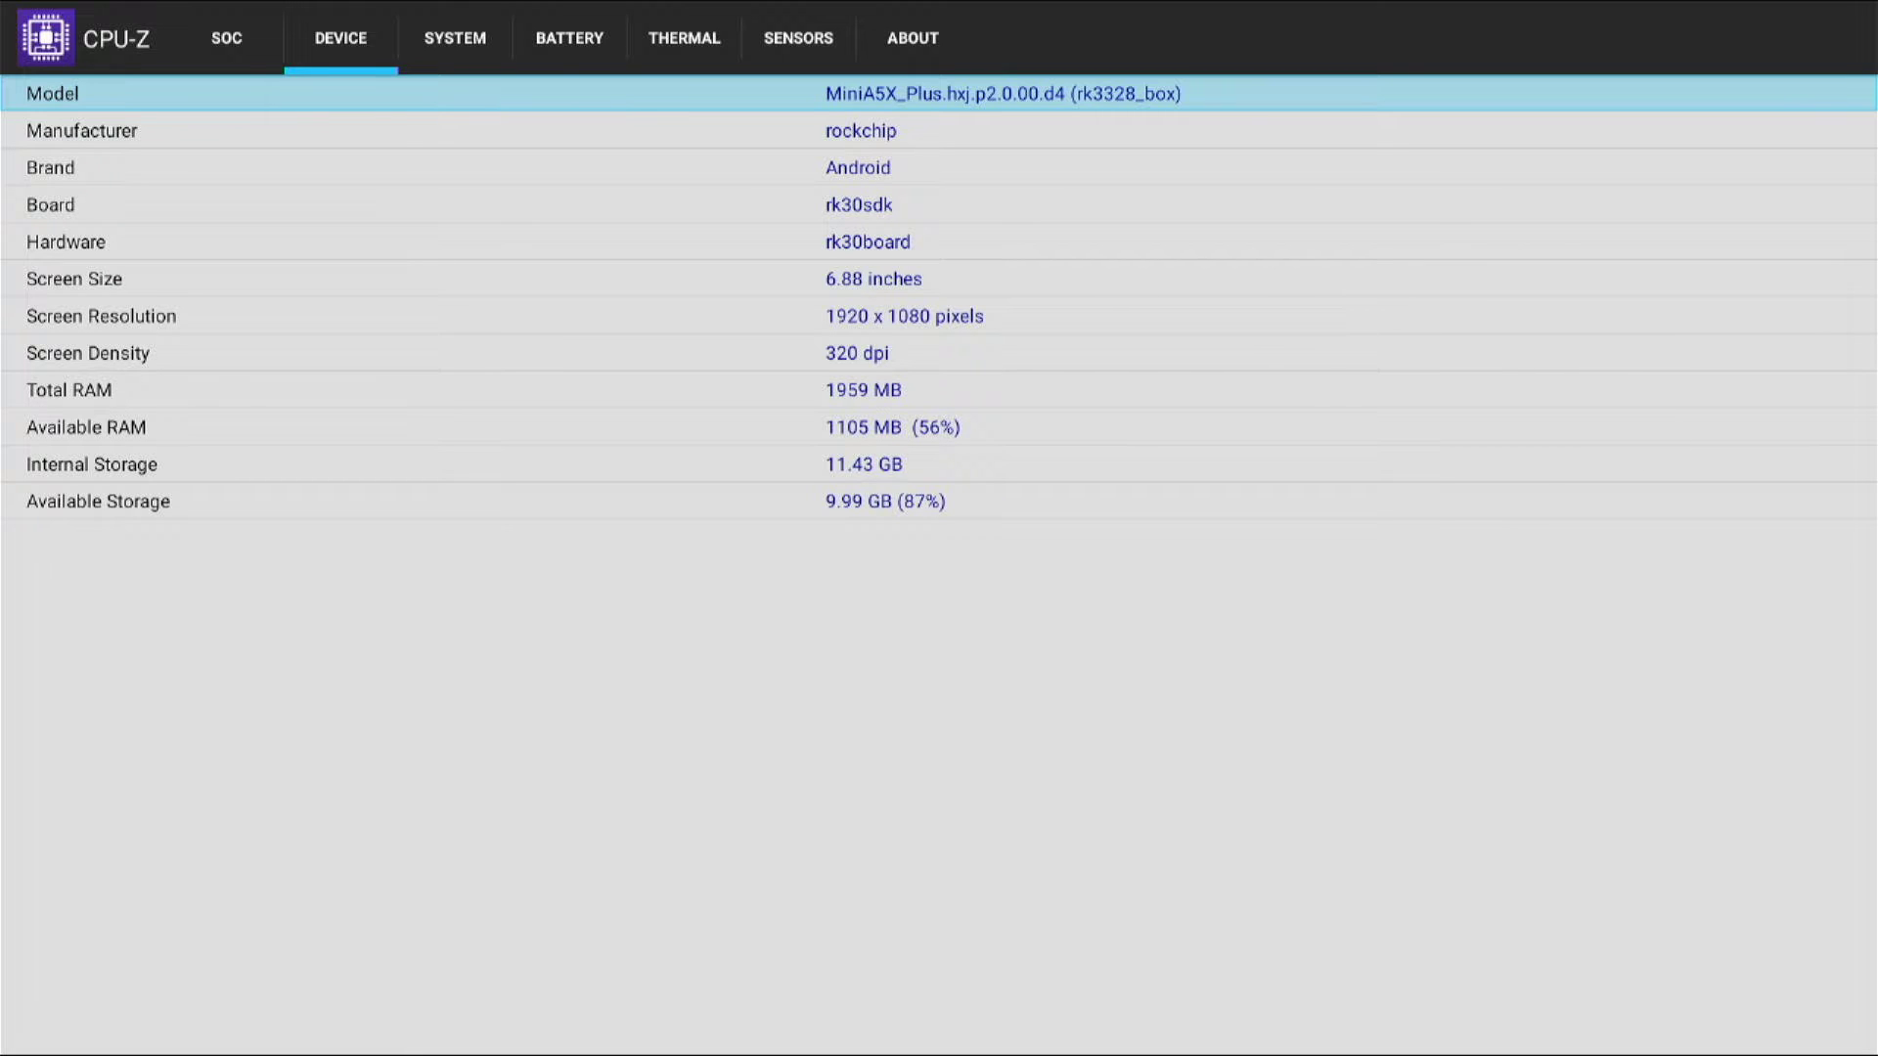
key("Escape")
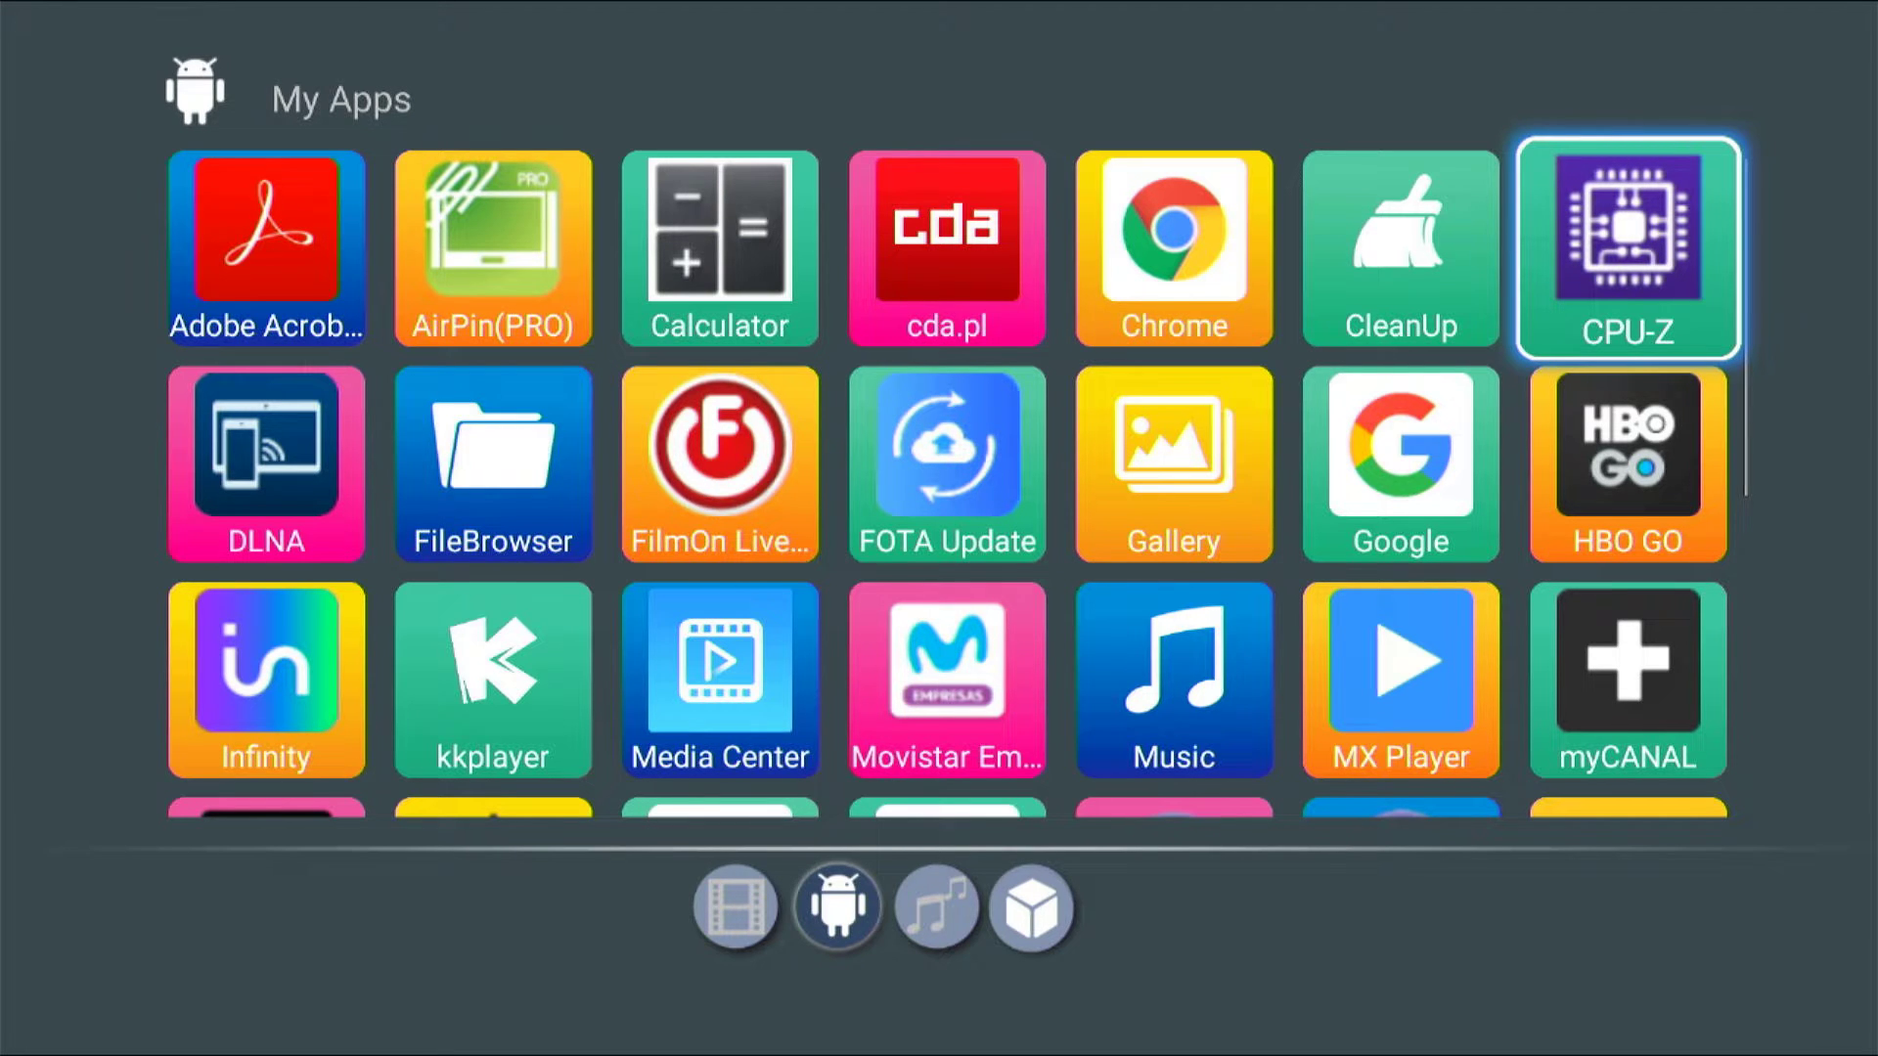
Launch SDRTouch from the all-apps grid so it starts in demo mode
key("Right")
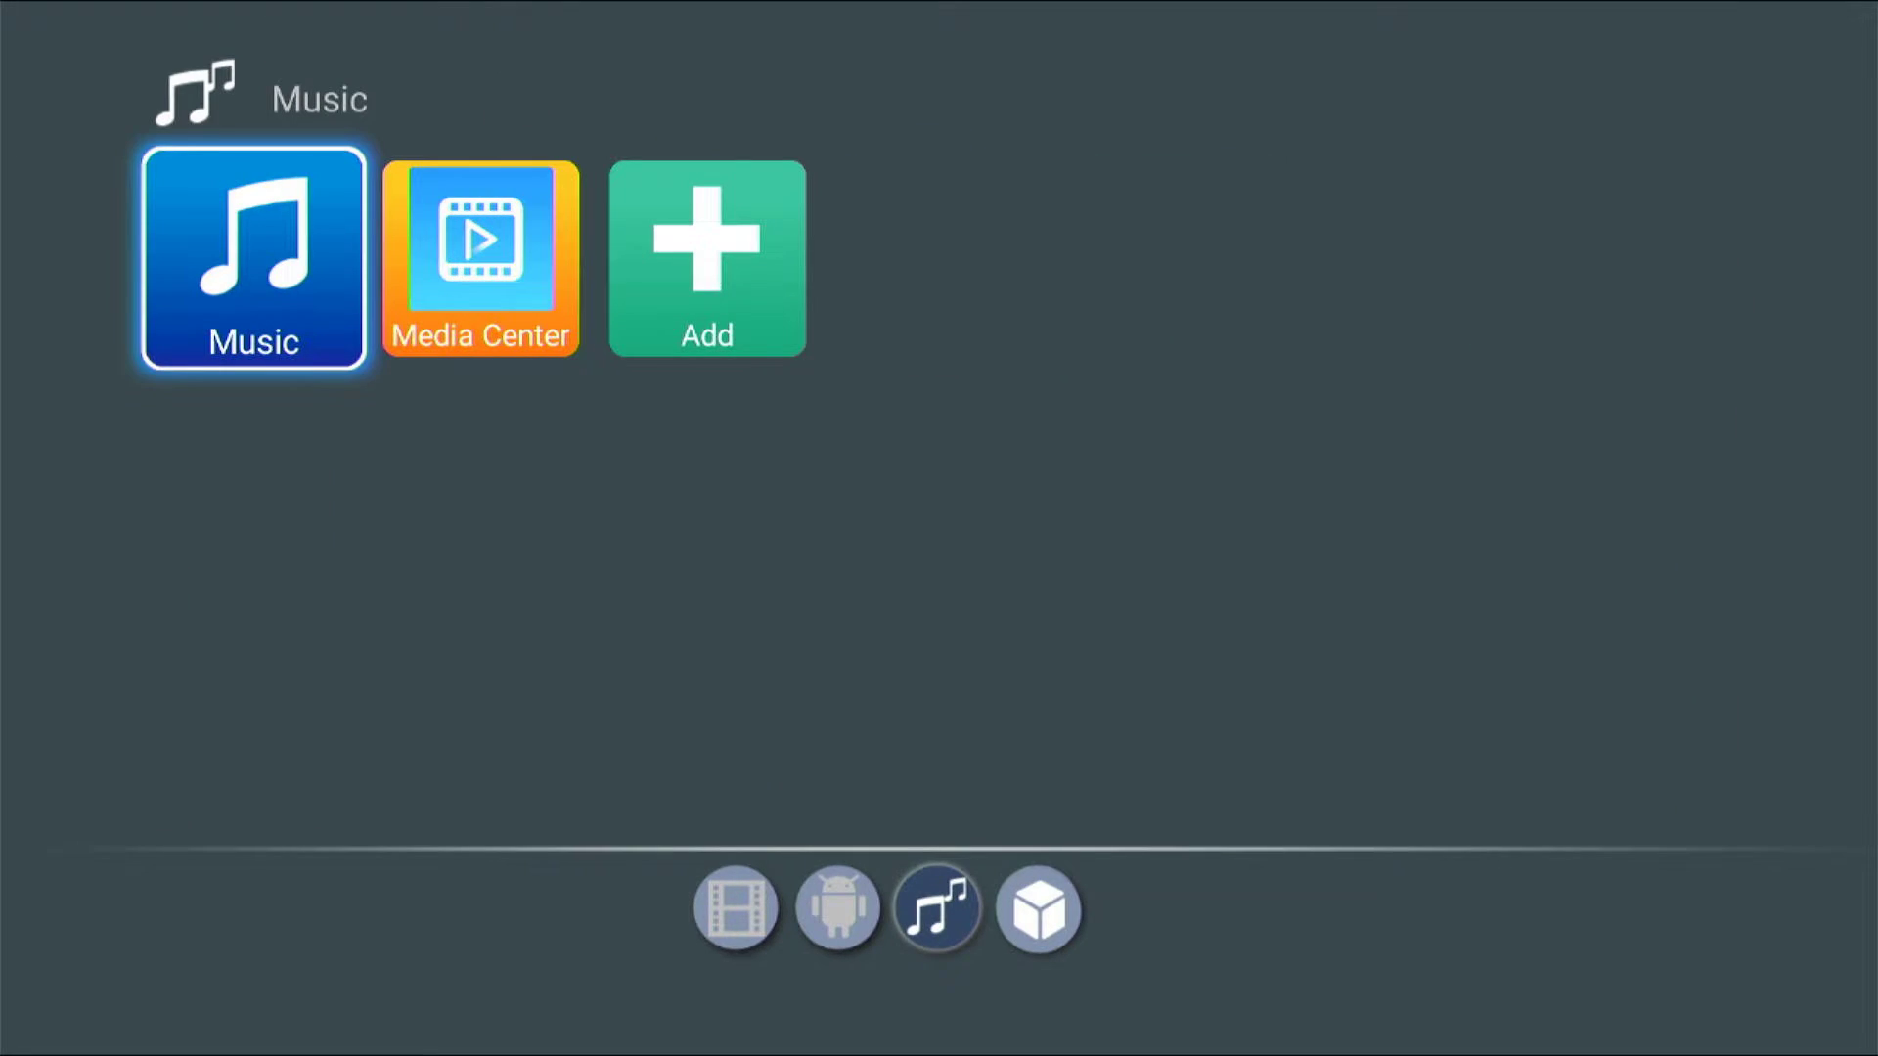
key("Left")
key("Down")
key("Down")
key("Down")
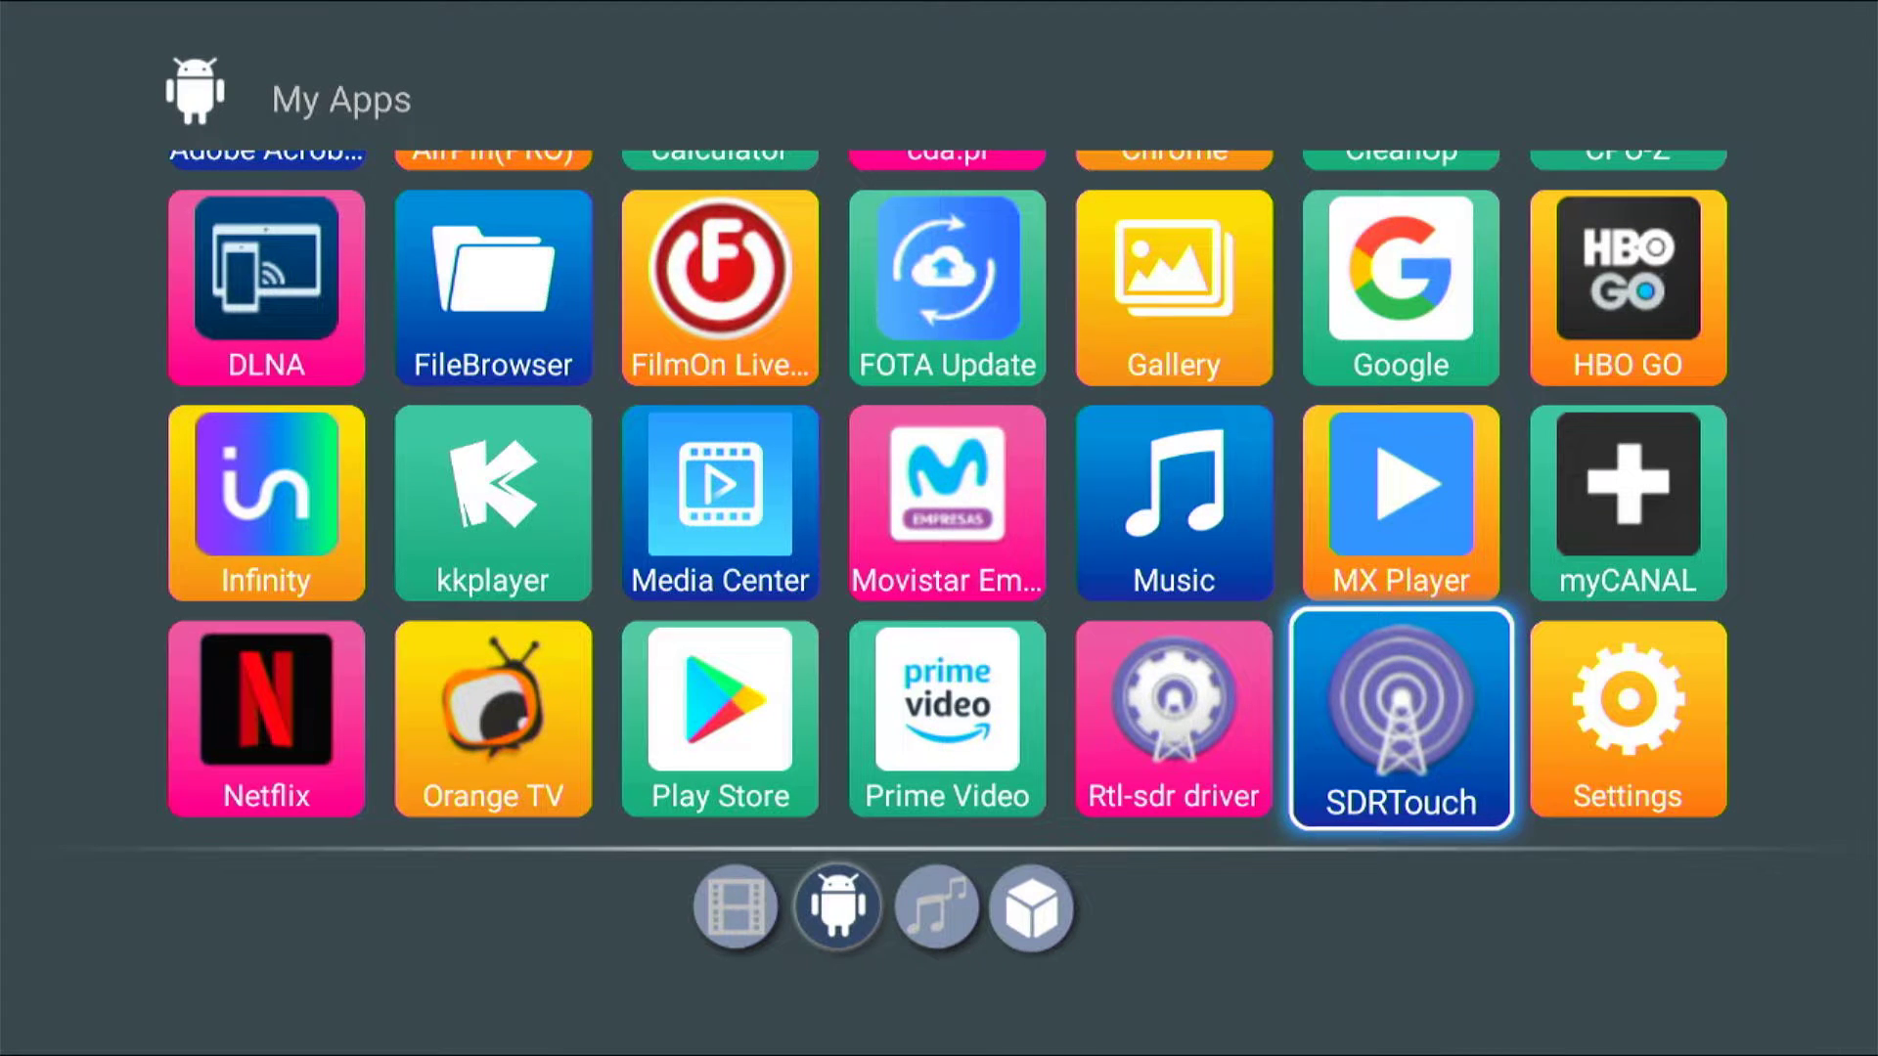
key("Left")
key("Right")
key("Return")
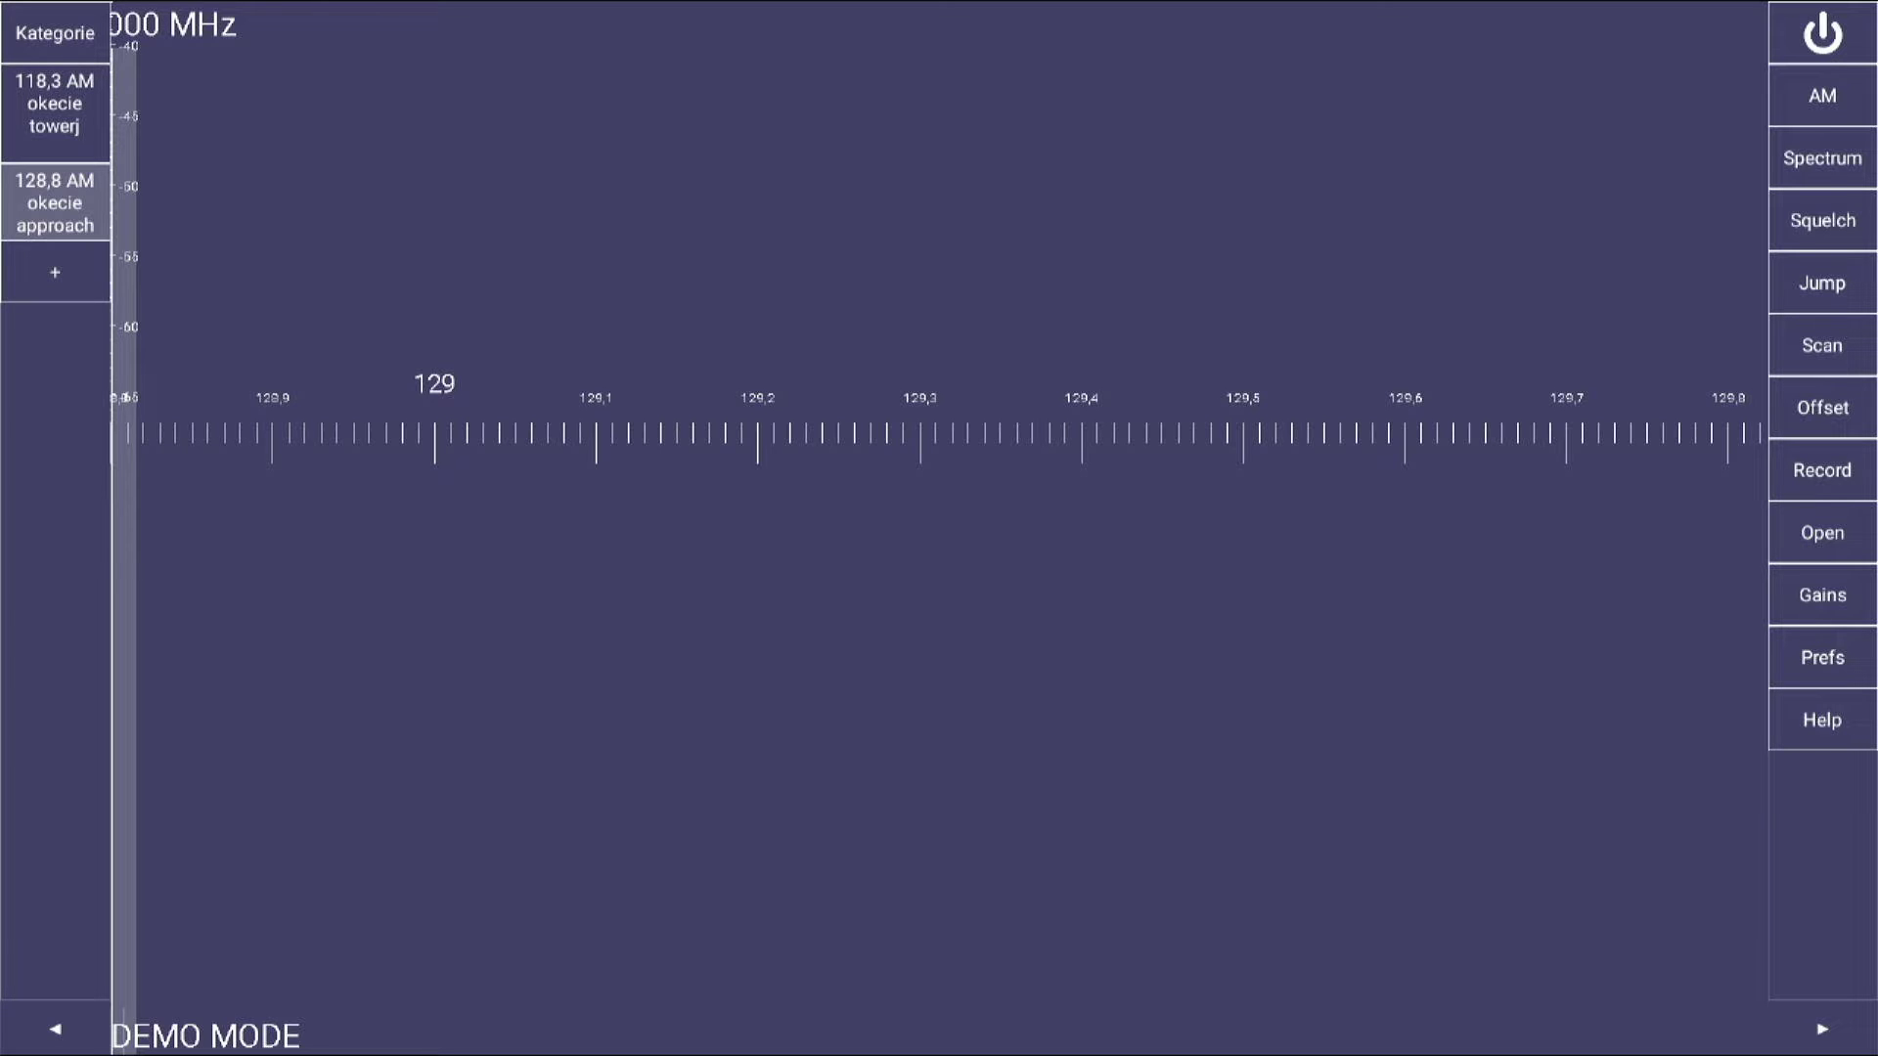
Explore the right-hand function column, activating the focused squelch button
left_click(1823, 533)
key("Up")
key("Up")
key("Up")
key("Up")
key("Up")
key("Up")
key("Down")
key("Down")
key("Return")
Start the radio receiver with the power button
key("Down")
key("Up")
key("Up")
key("Up")
key("Up")
key("Up")
key("Up")
key("Up")
key("Up")
key("Return")
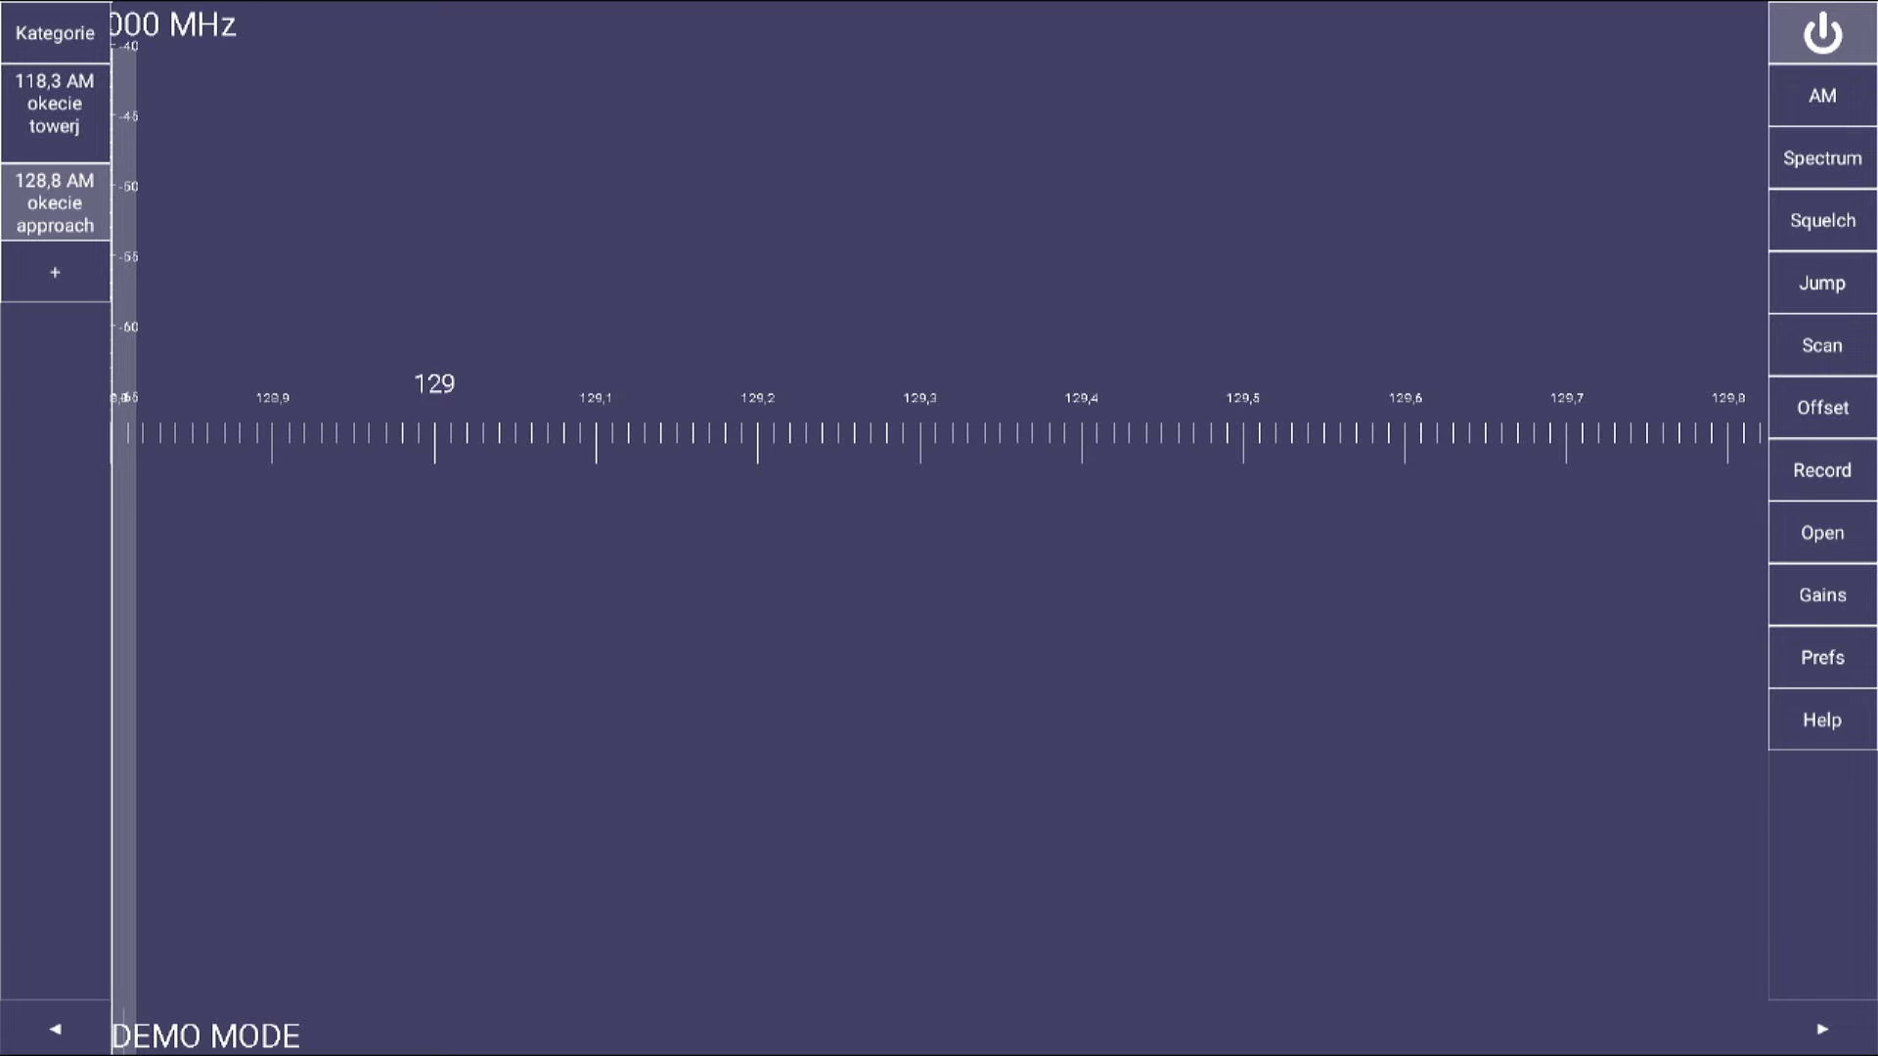
Turn on the live spectrum and waterfall display around 129 MHz
key("Down")
key("Down")
key("Down")
key("Down")
key("Up")
key("Up")
key("Up")
key("Return")
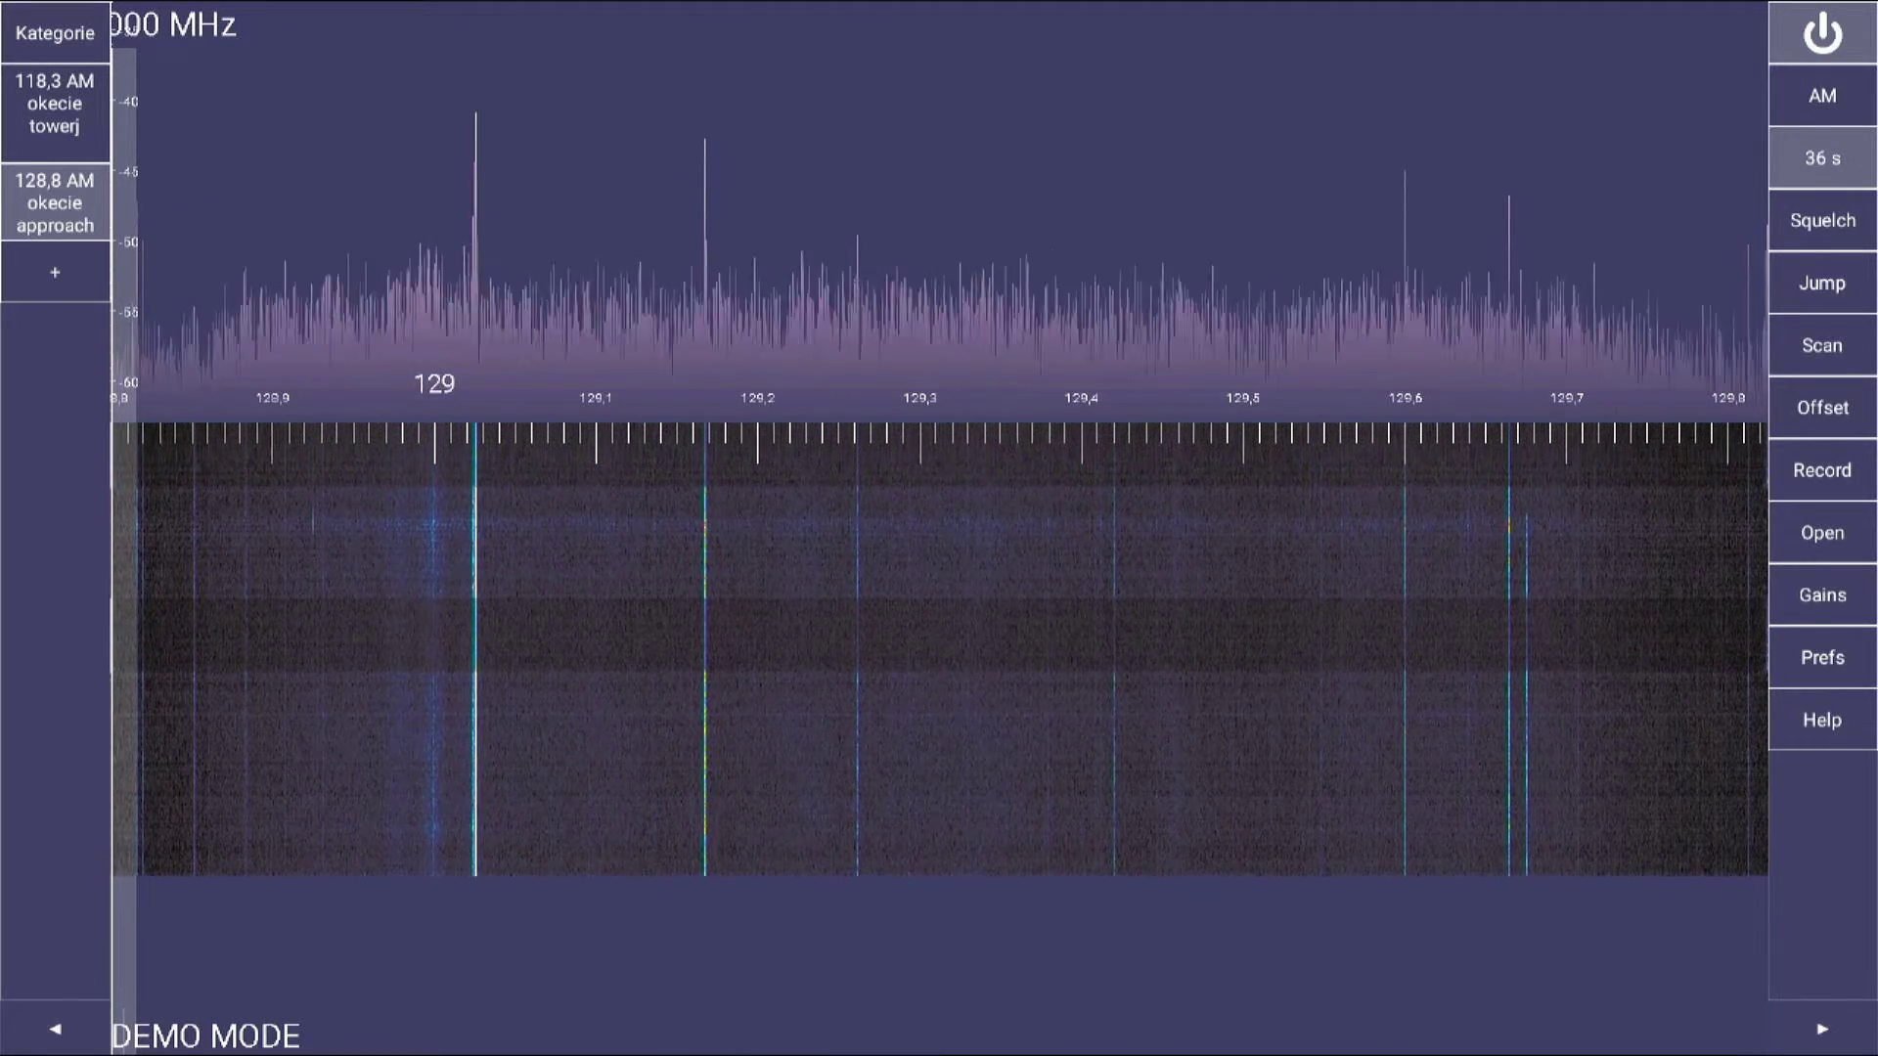
Open the Squelch level control as the spectrum trial expires
left_click(1823, 220)
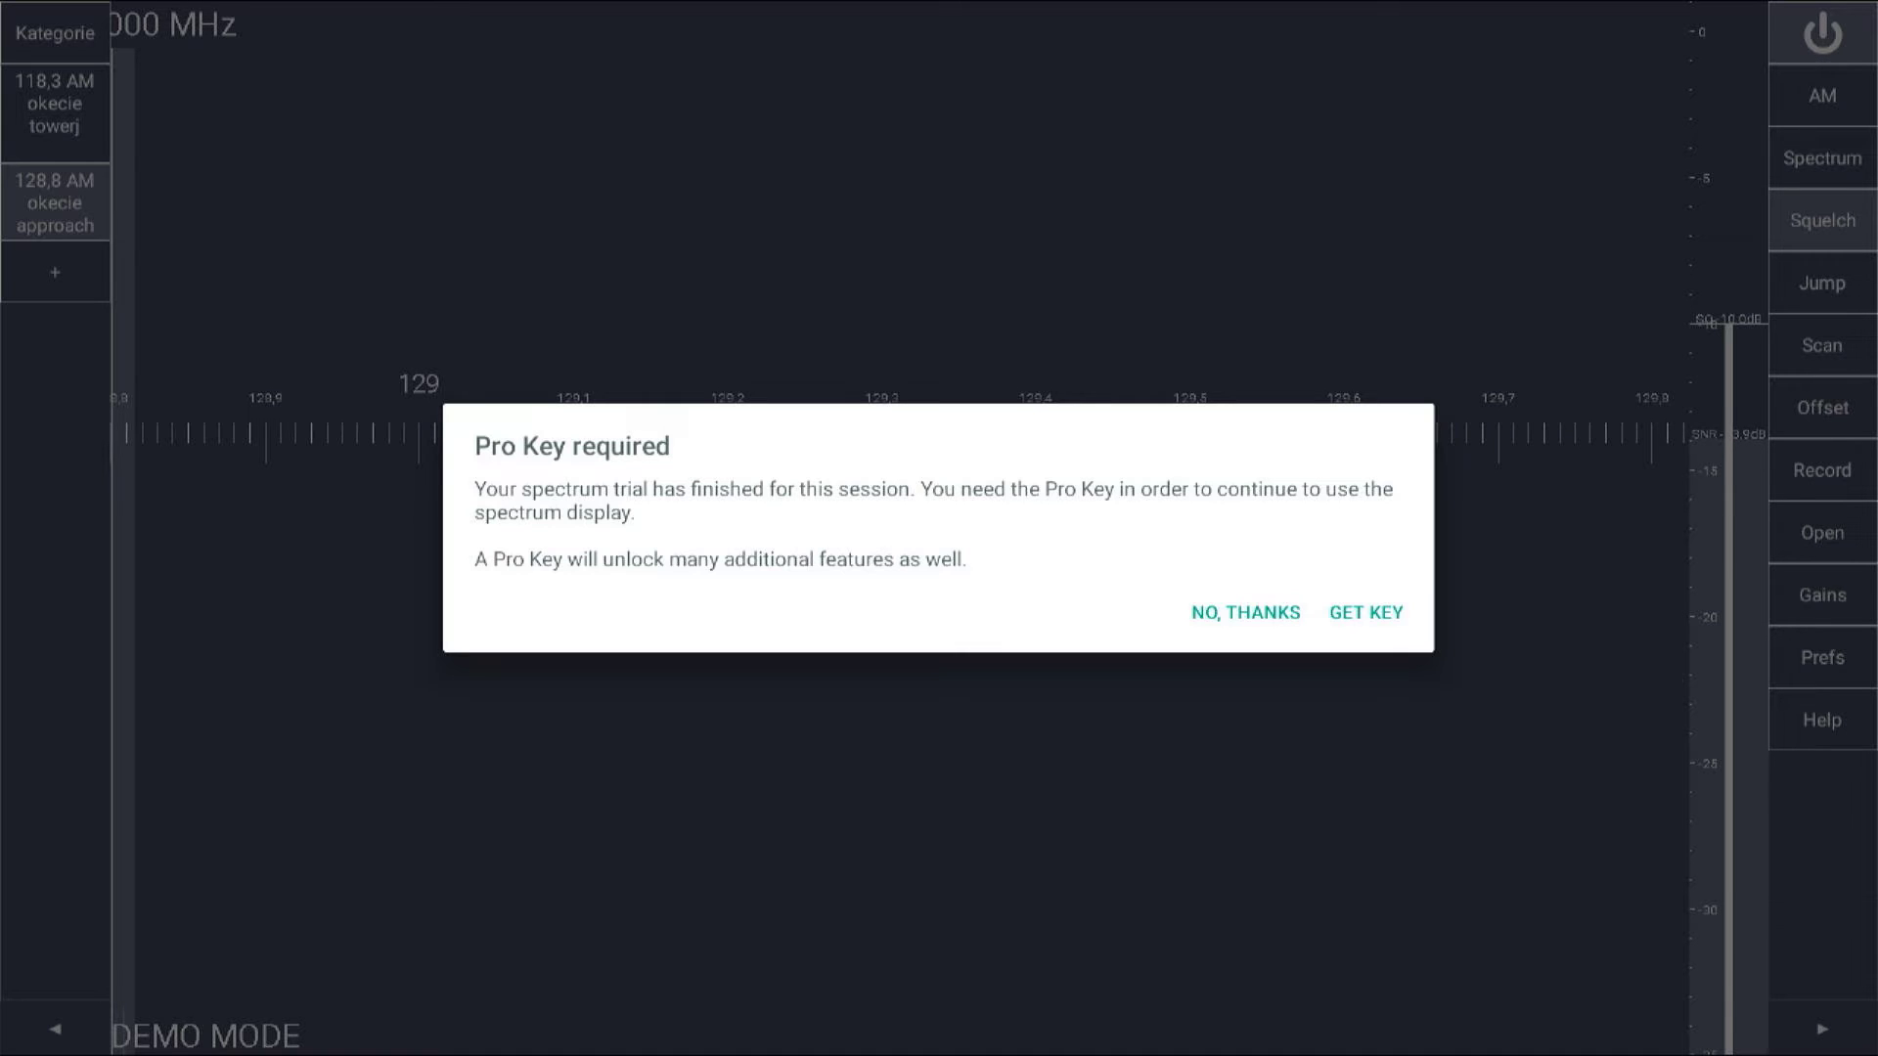
Decline the Pro Key offer with NO, THANKS, then start and stop a bookmark scan
key("Tab")
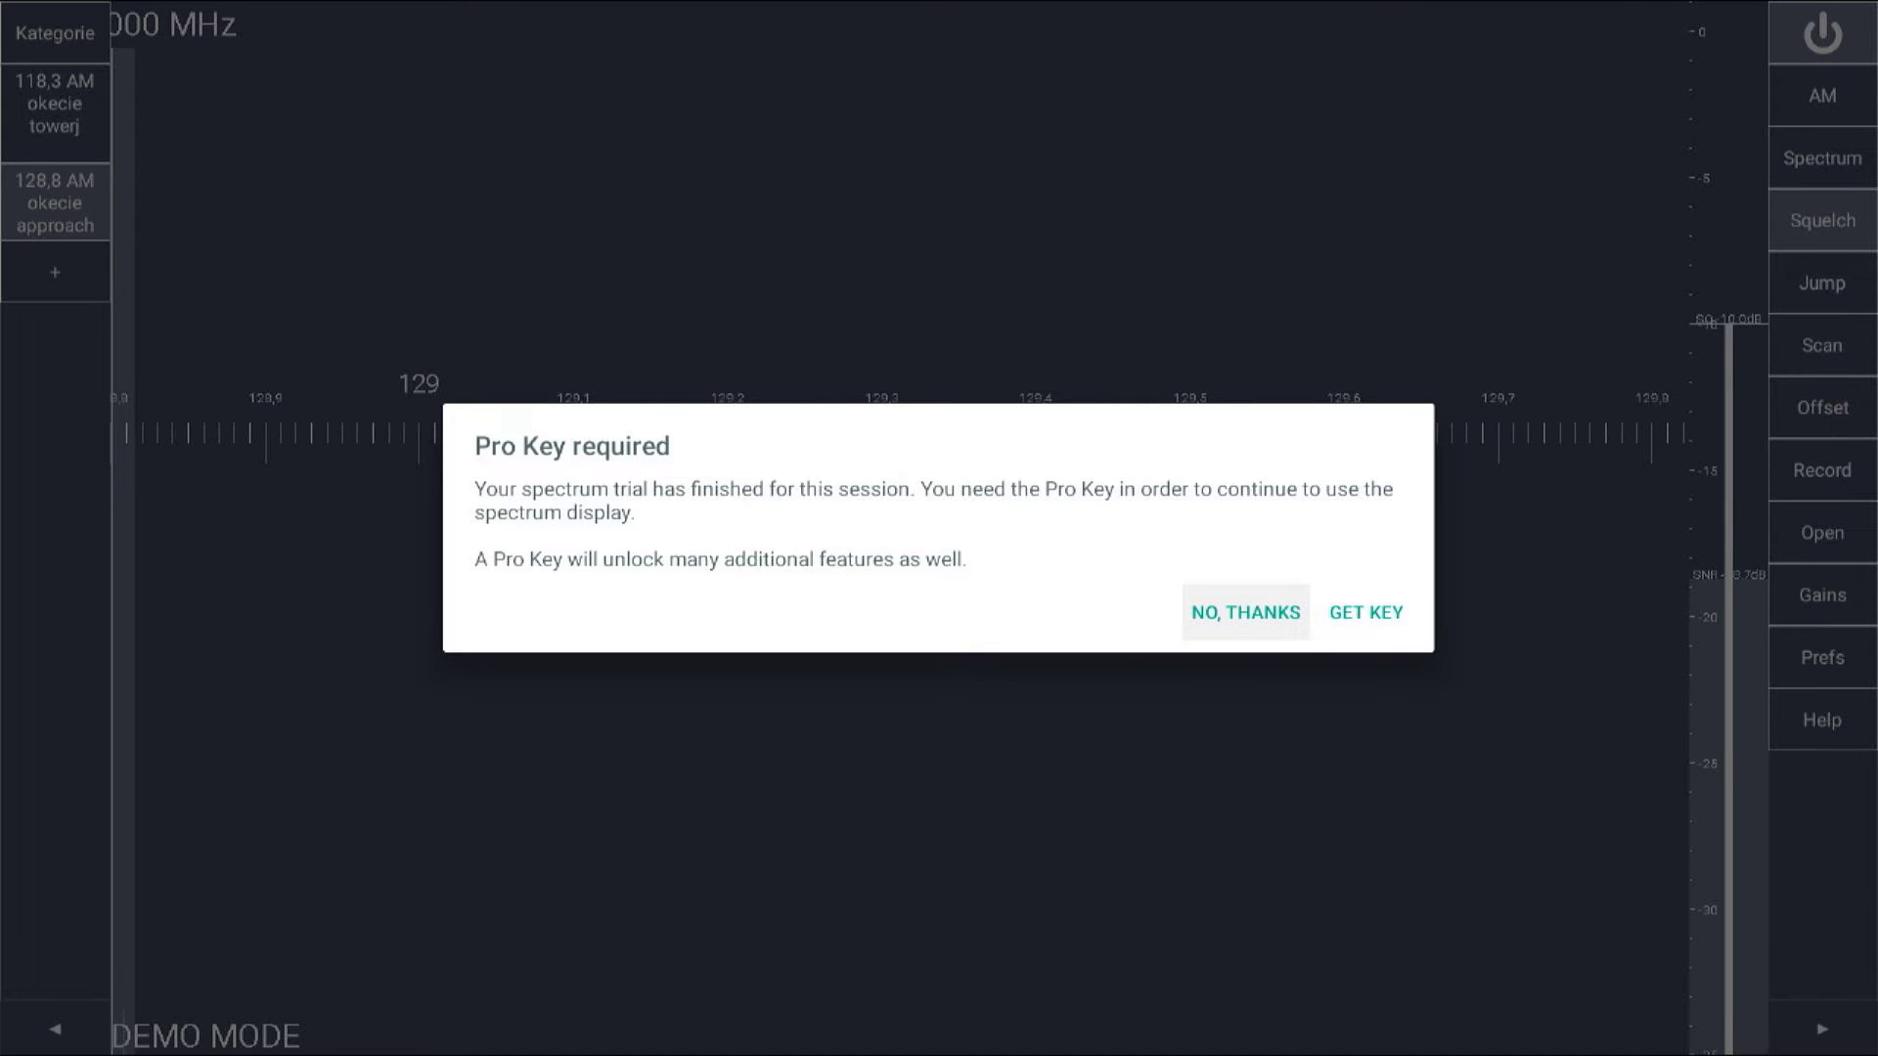
key("Return")
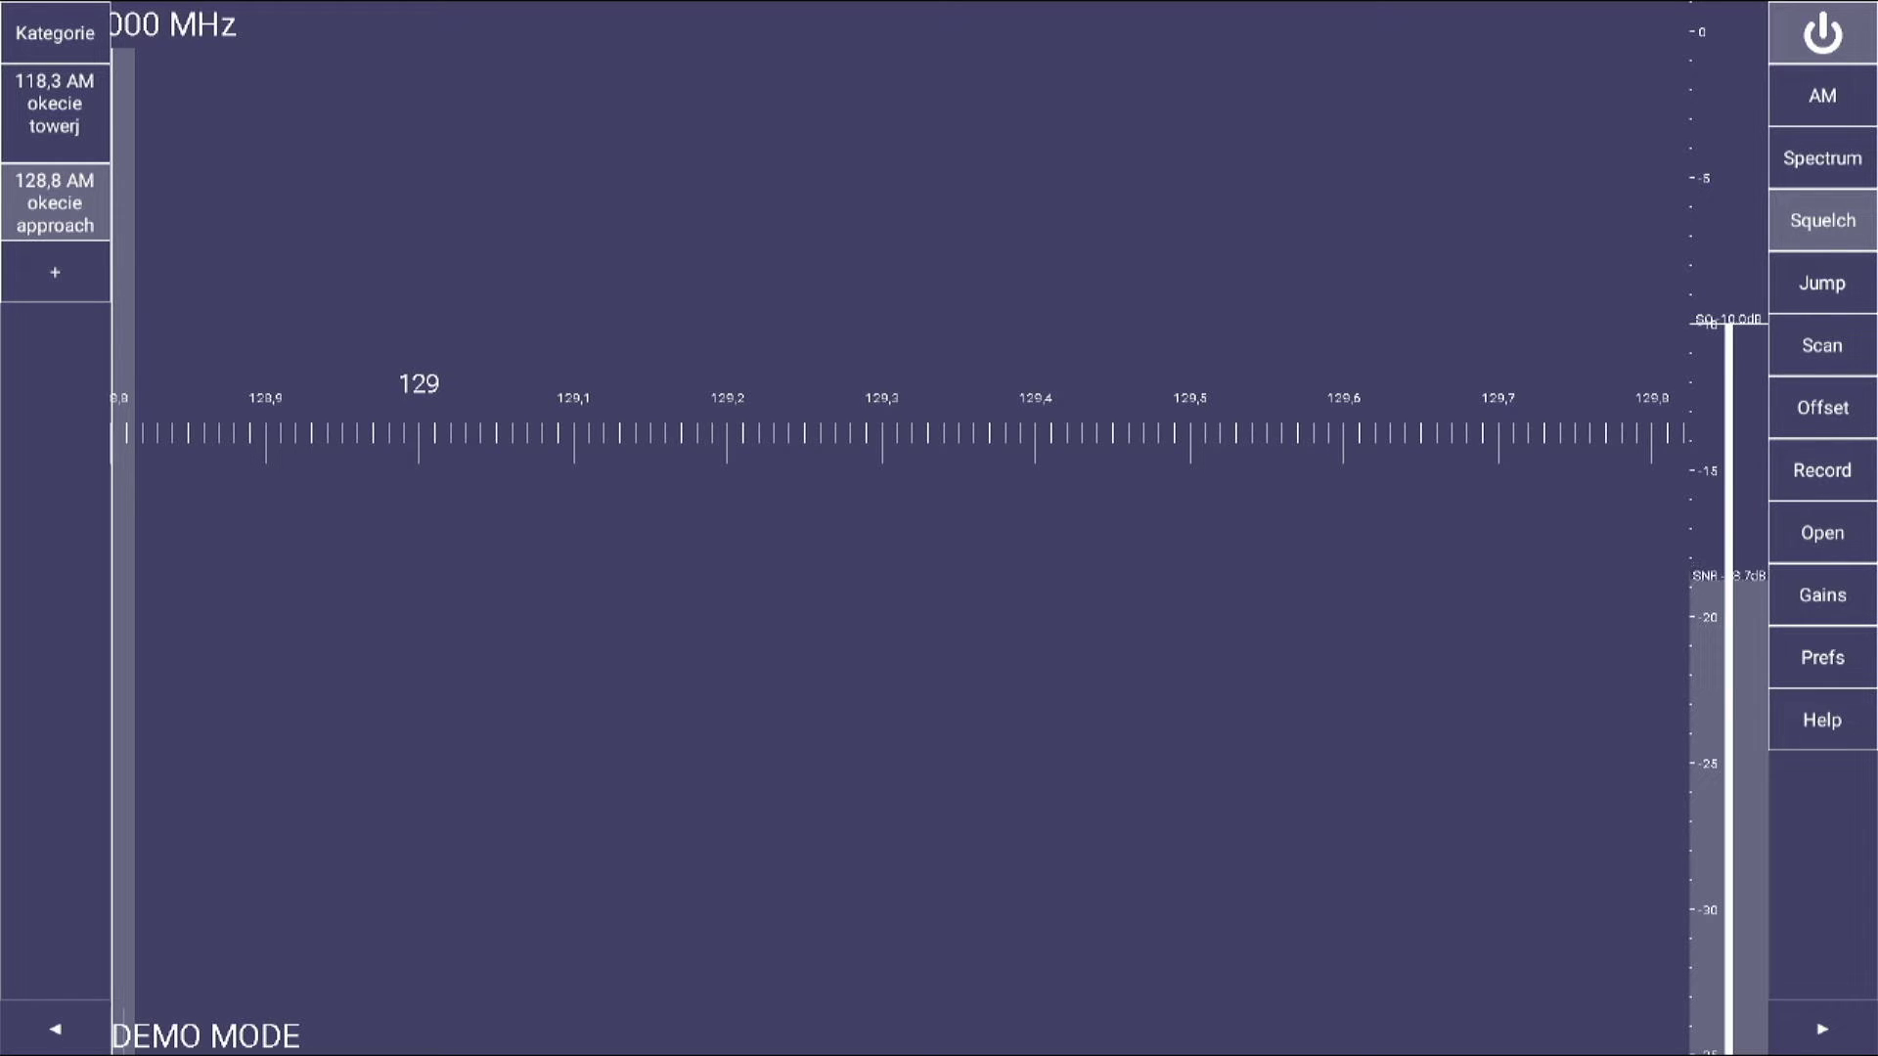
key("Down")
key("Down")
key("Return")
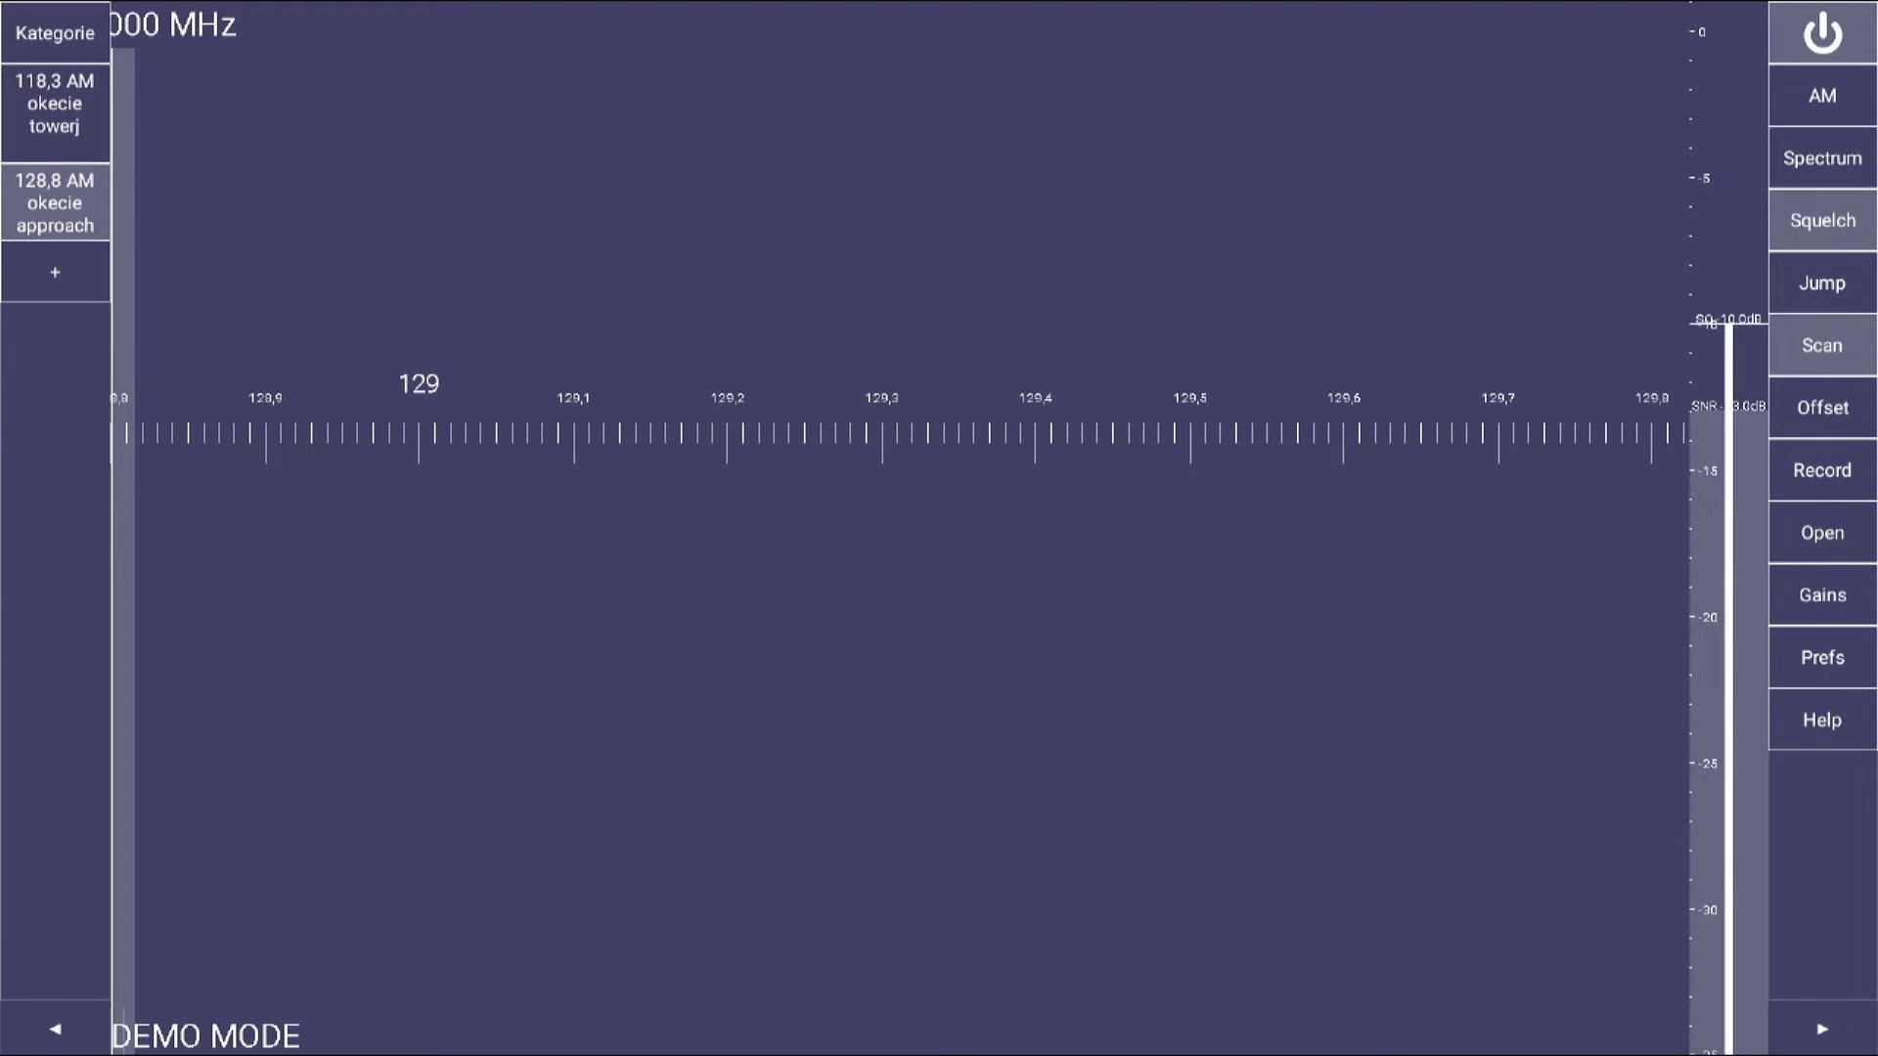
left_click(1822, 345)
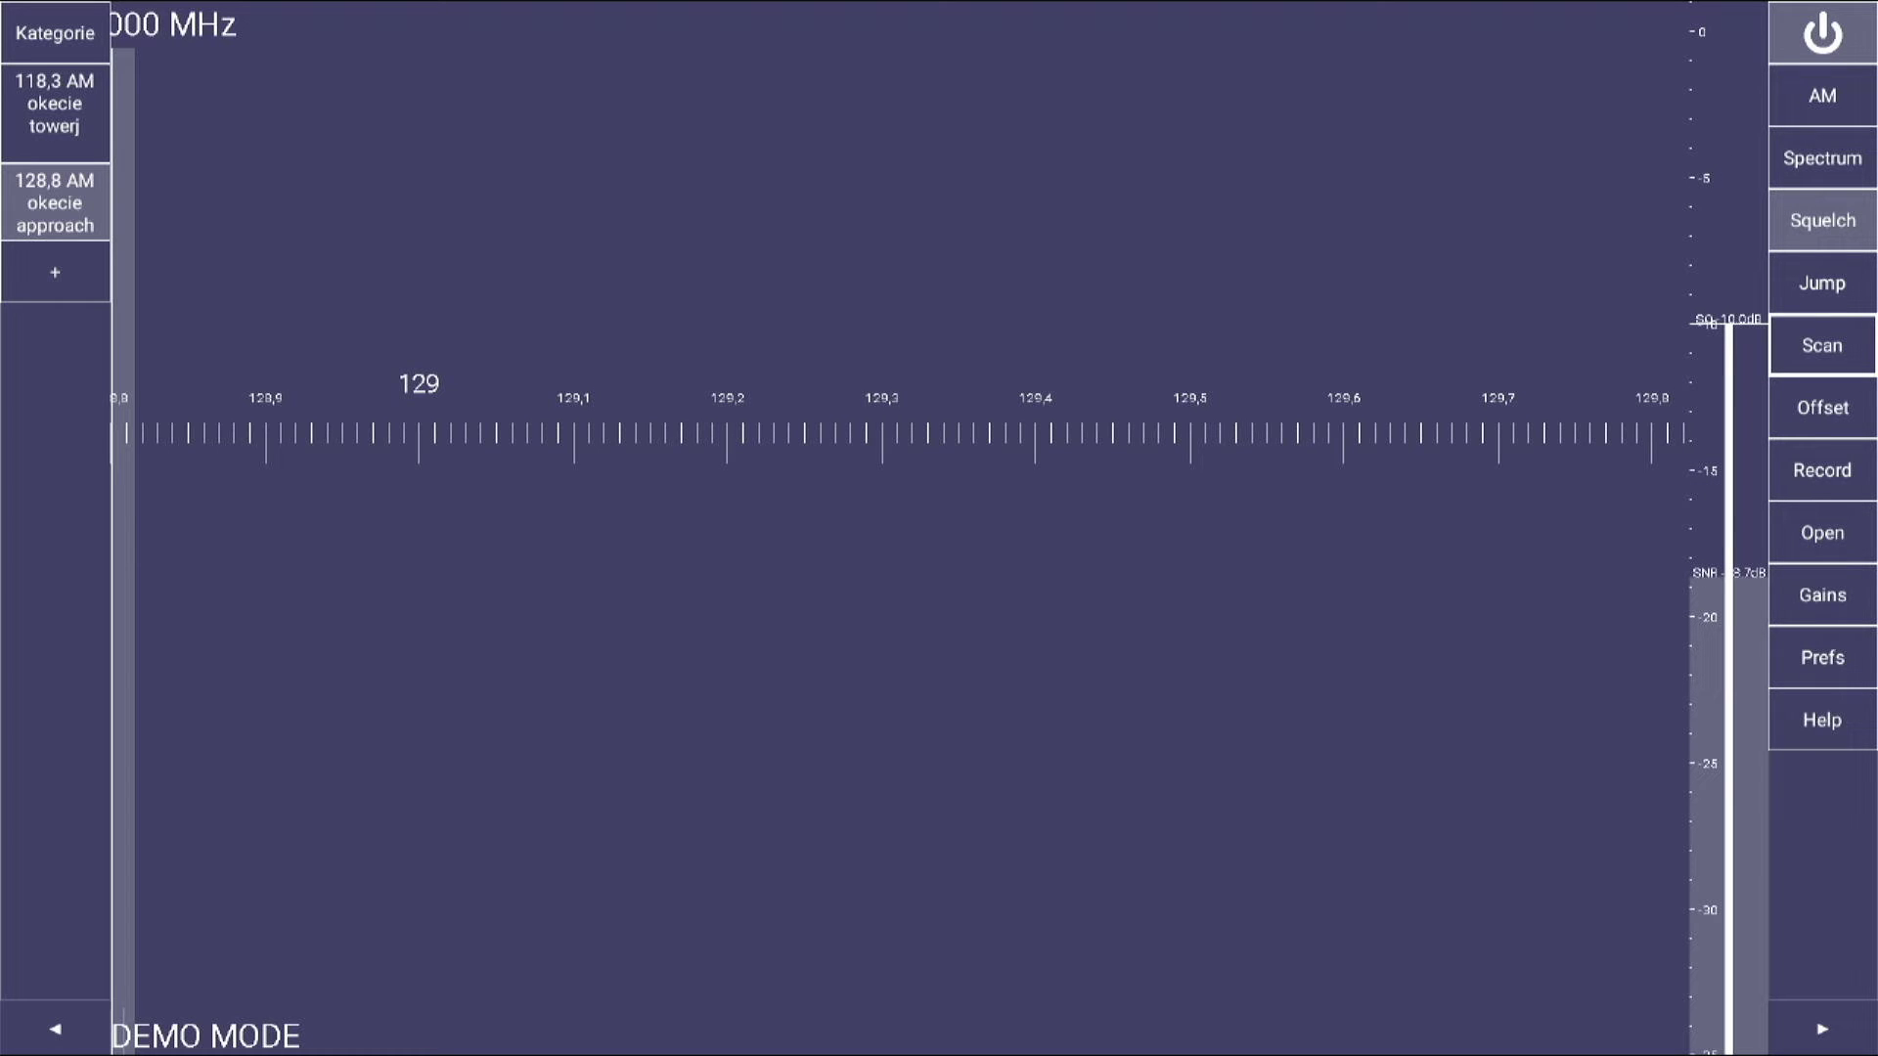
key("Down")
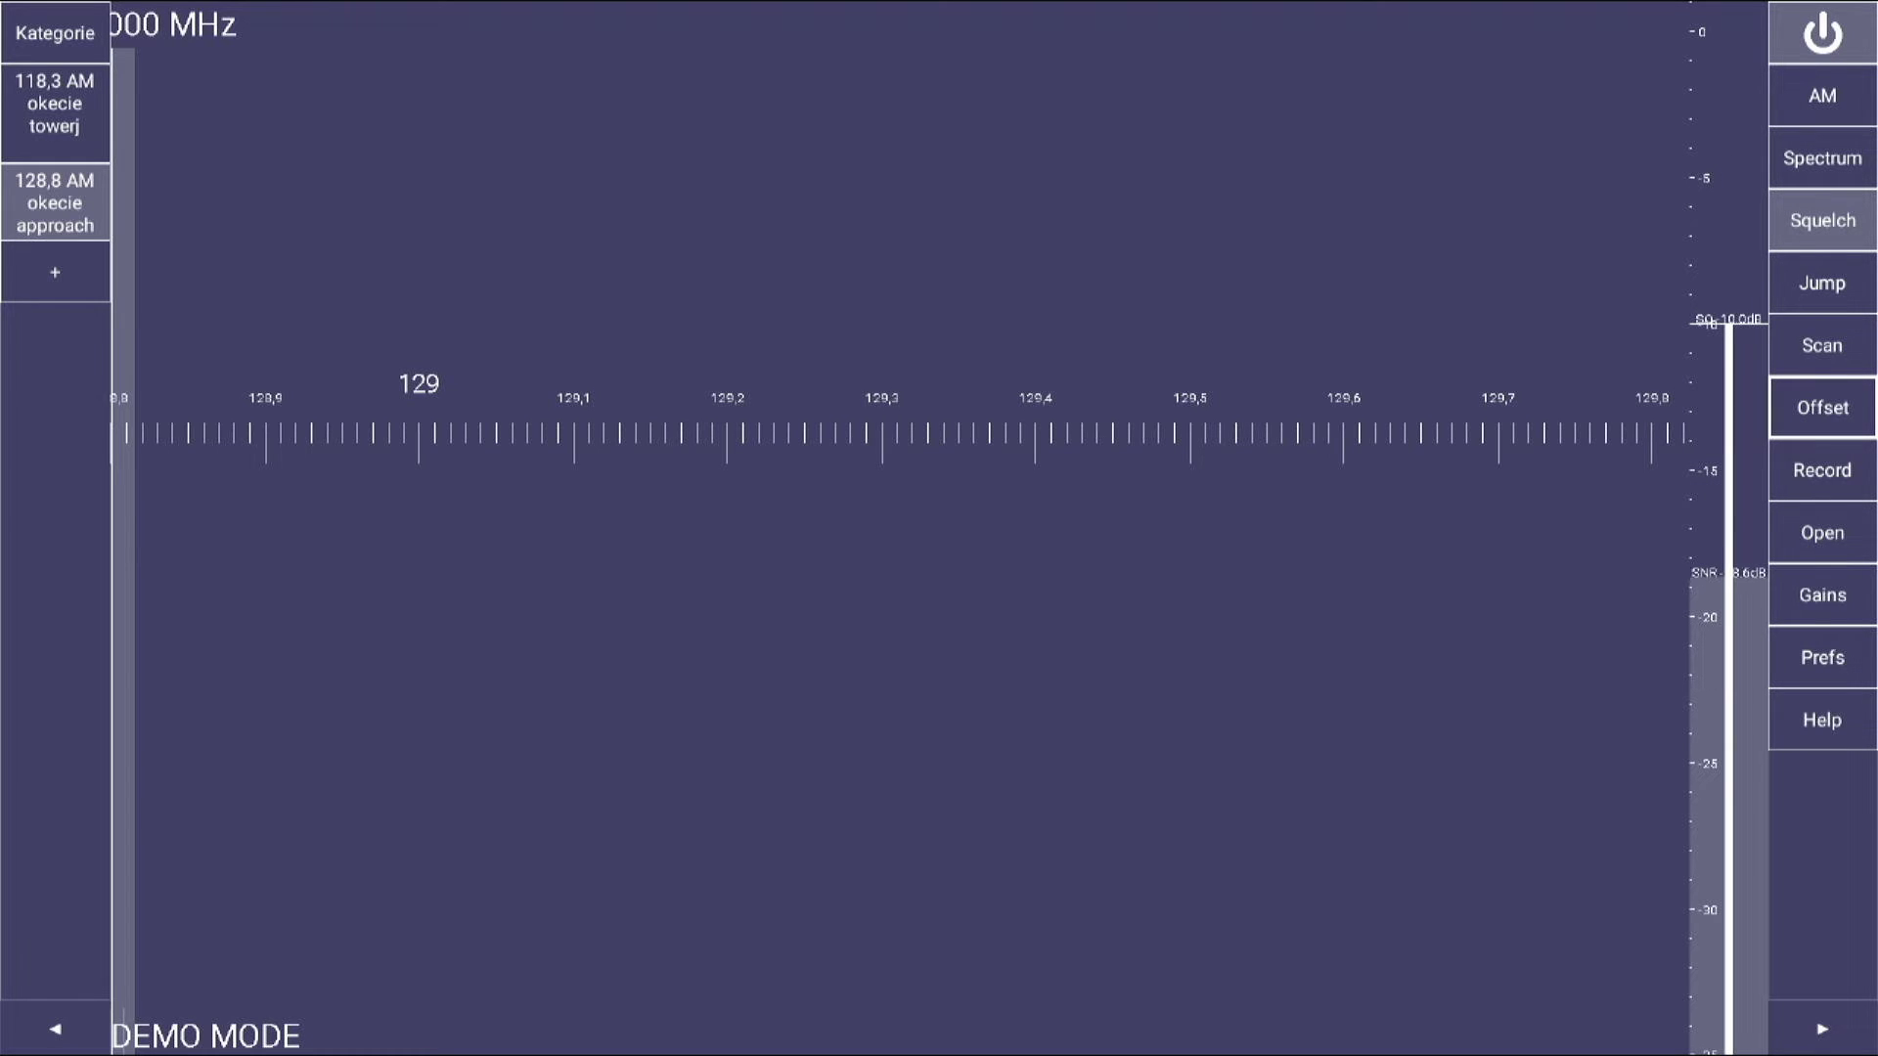
key("Down")
key("Down")
key("Down")
key("Down")
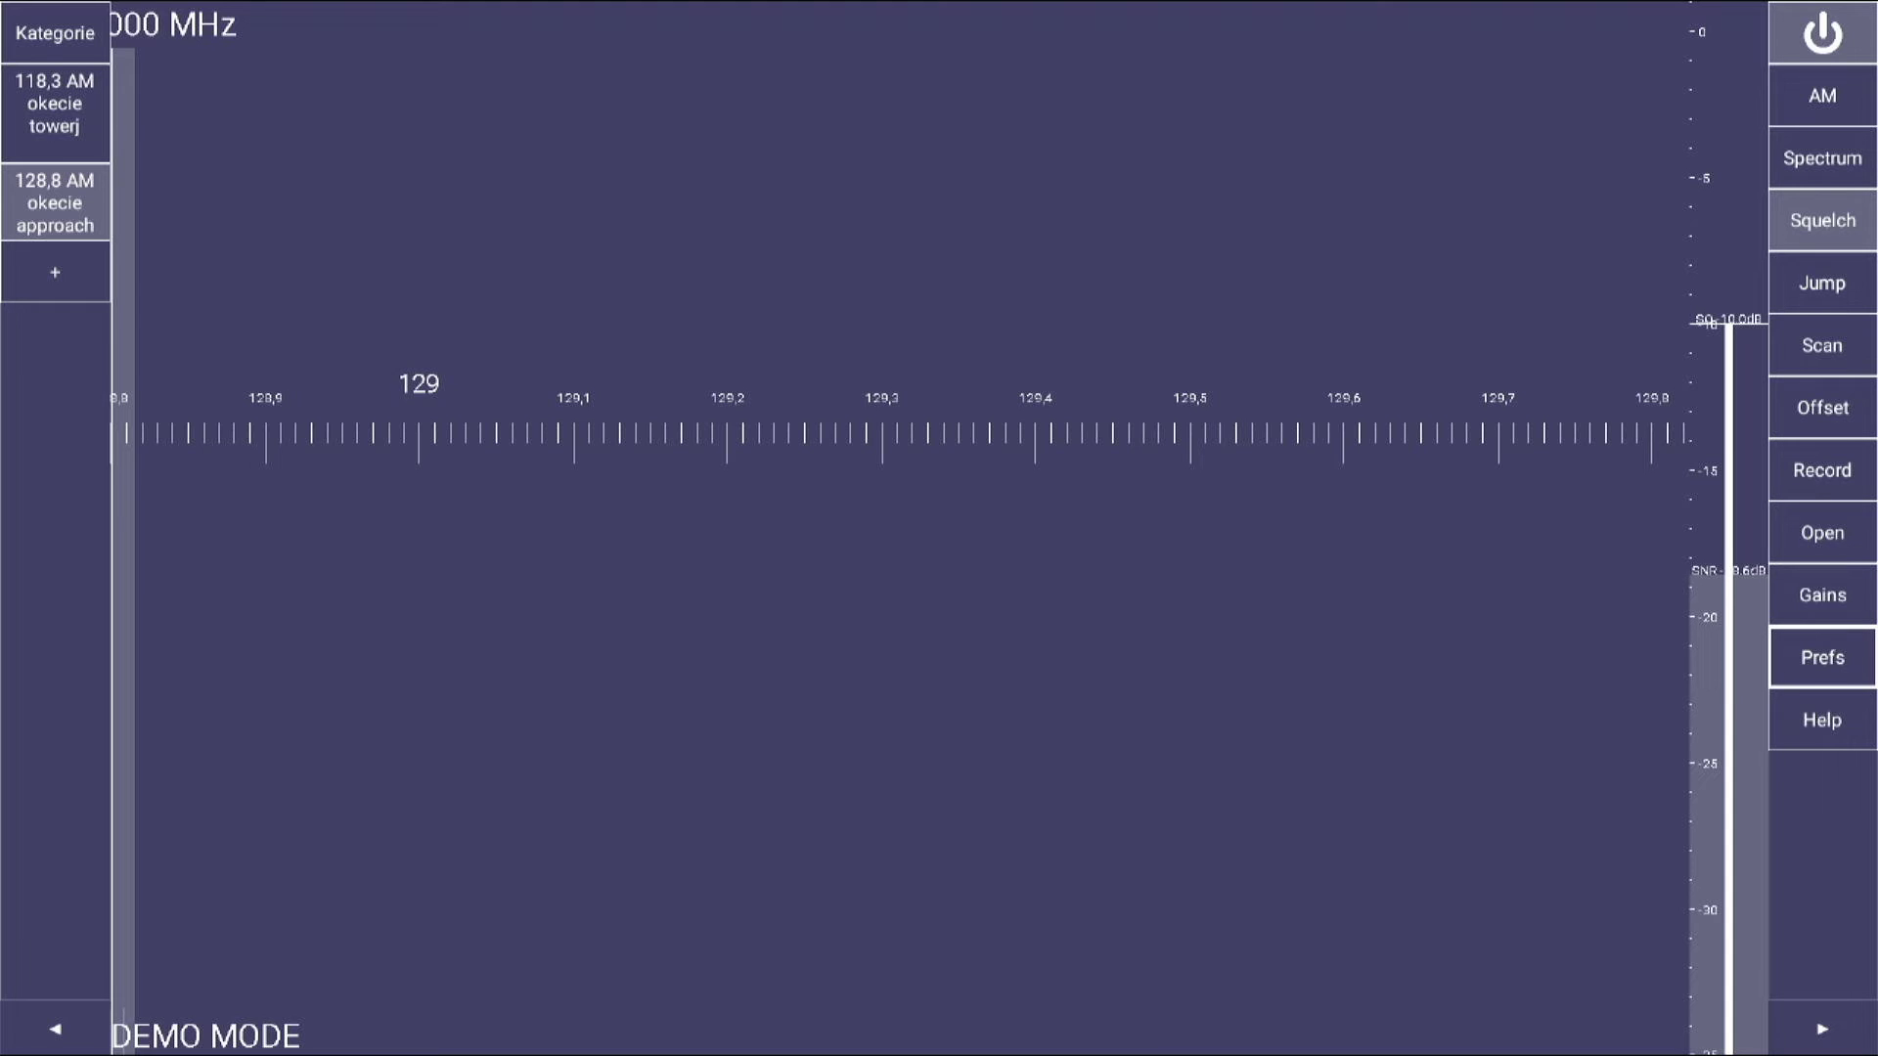
key("Return")
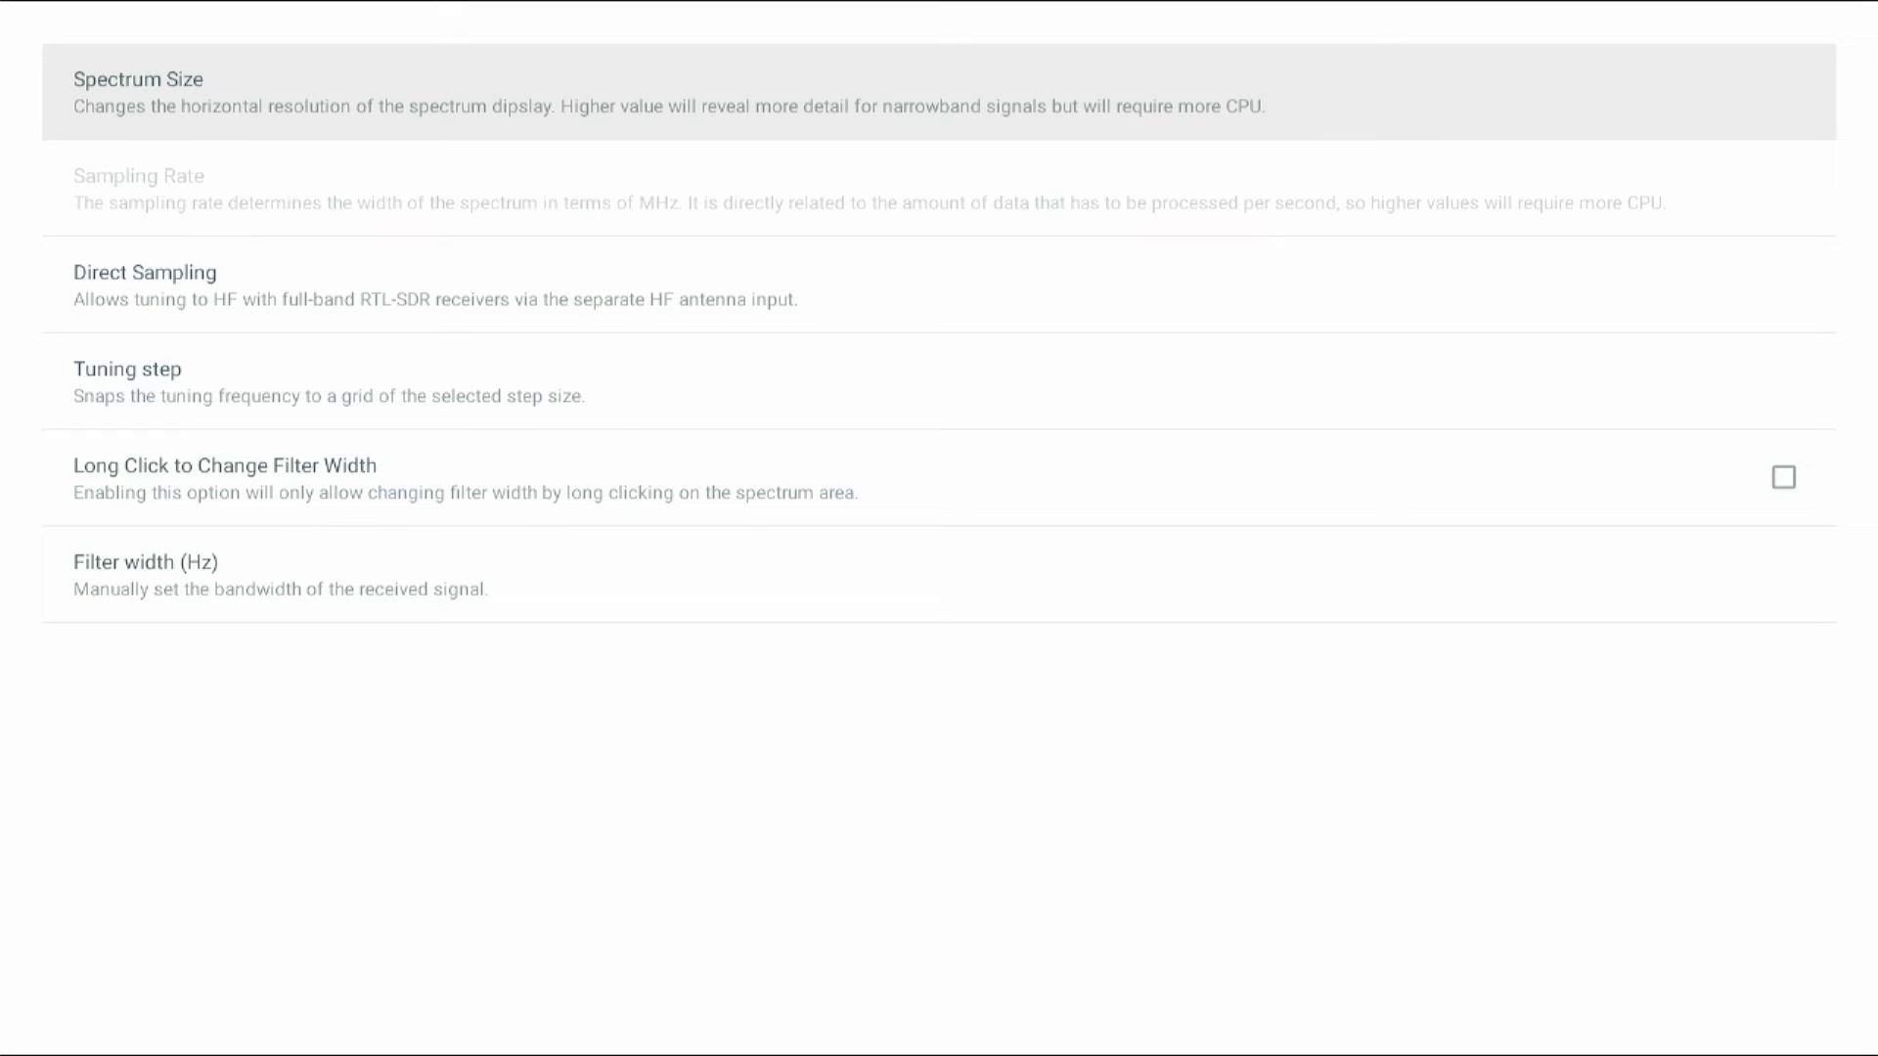
key("Return")
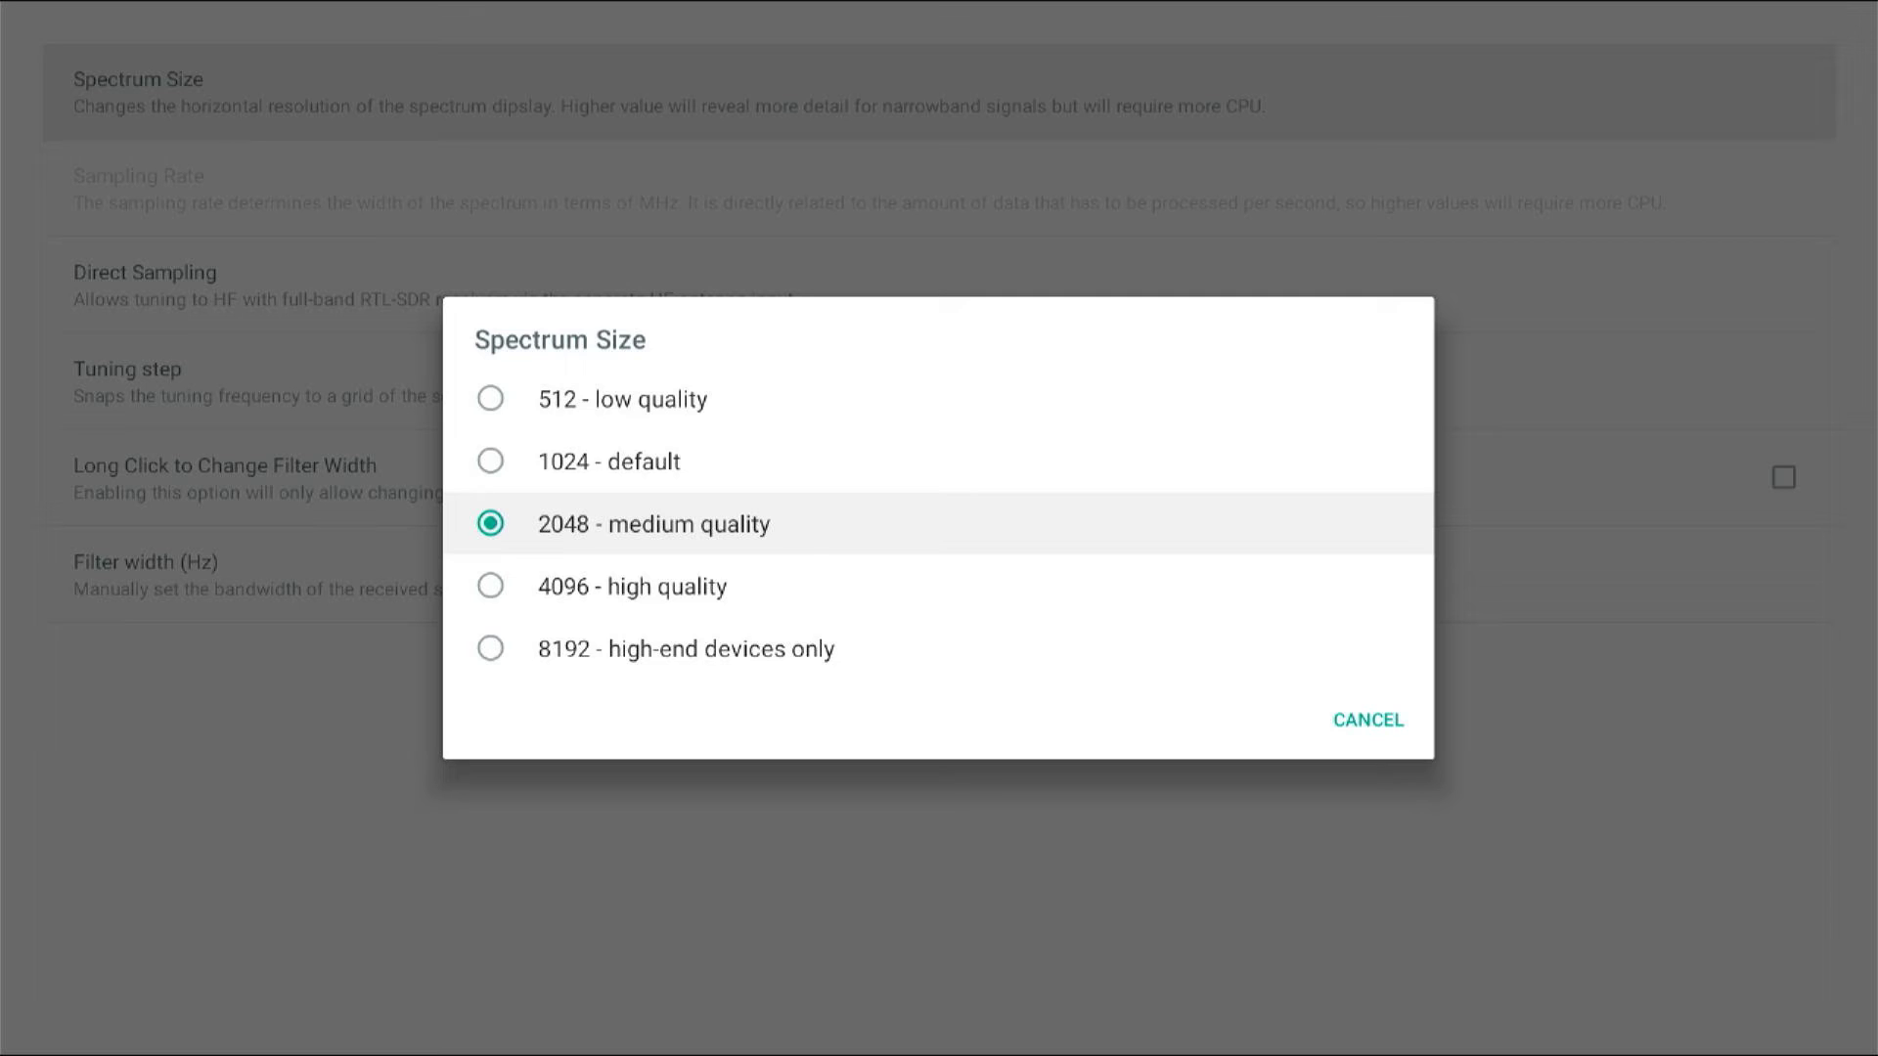
key("Escape")
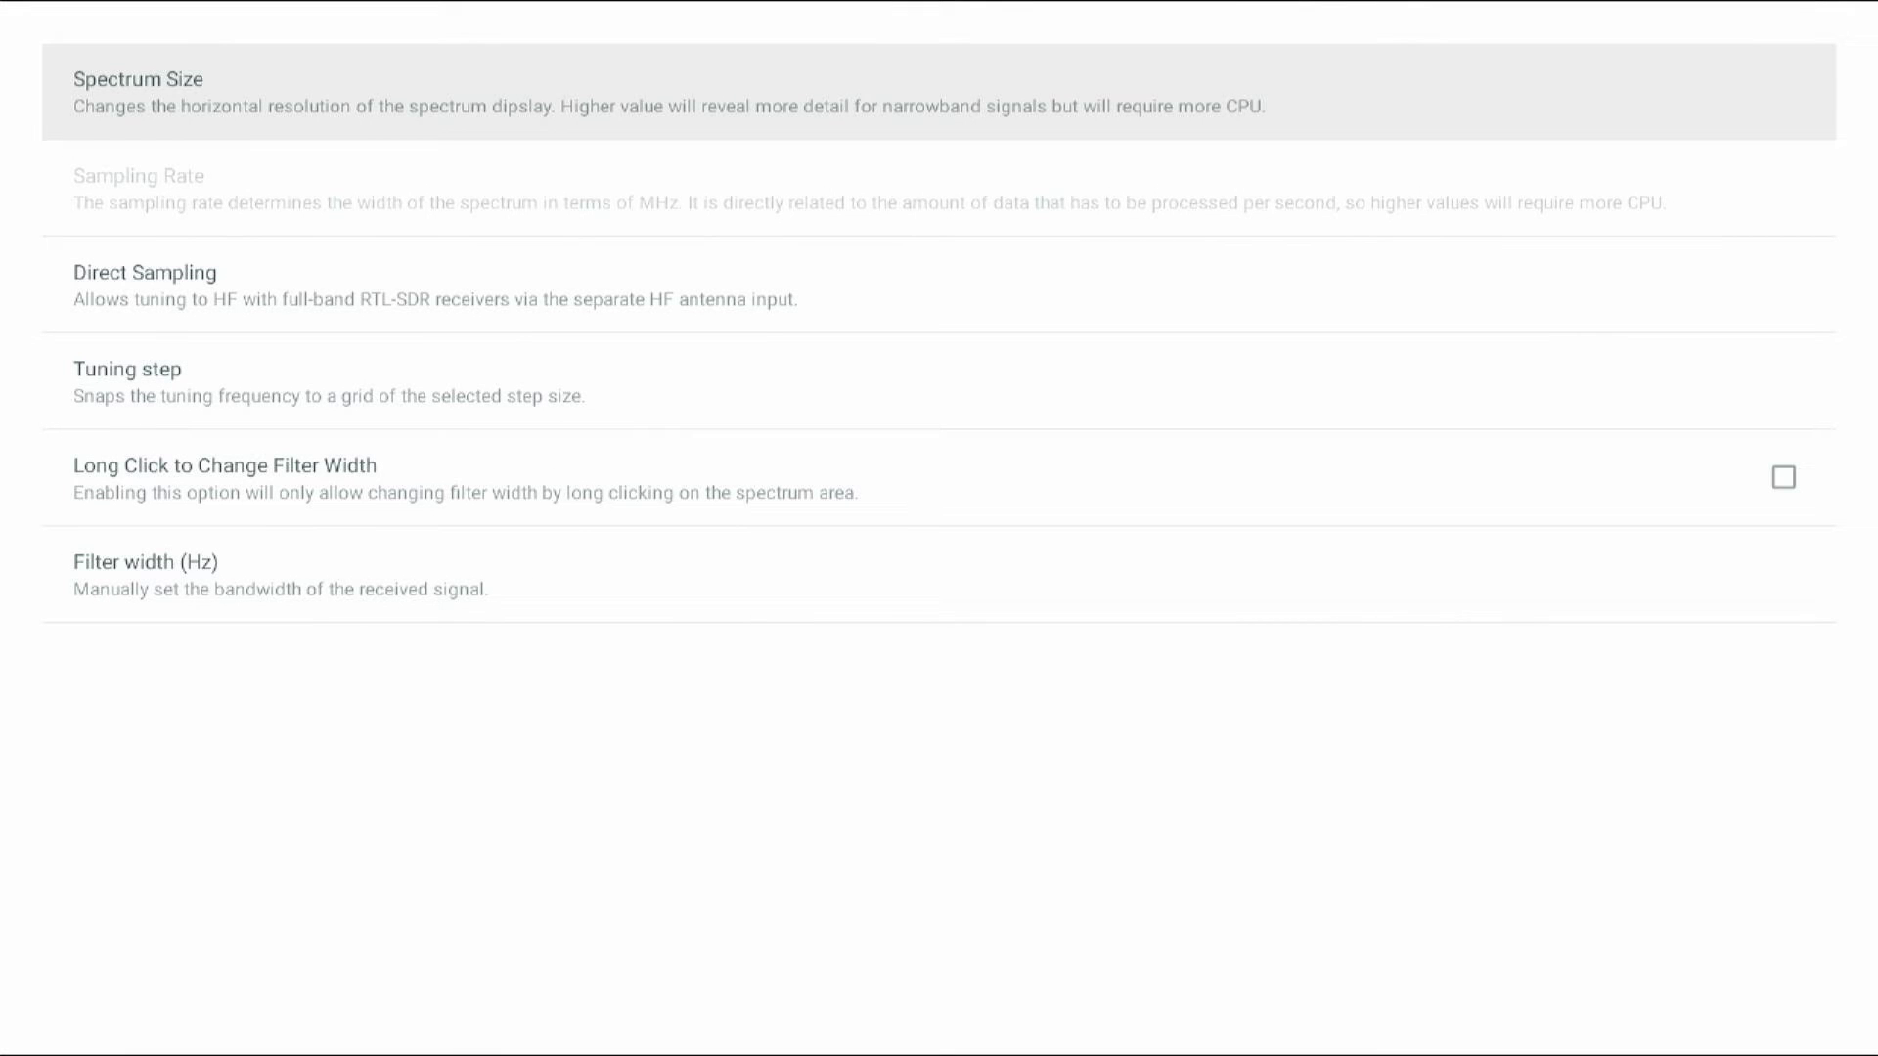
key("Down")
key("Down")
key("Down")
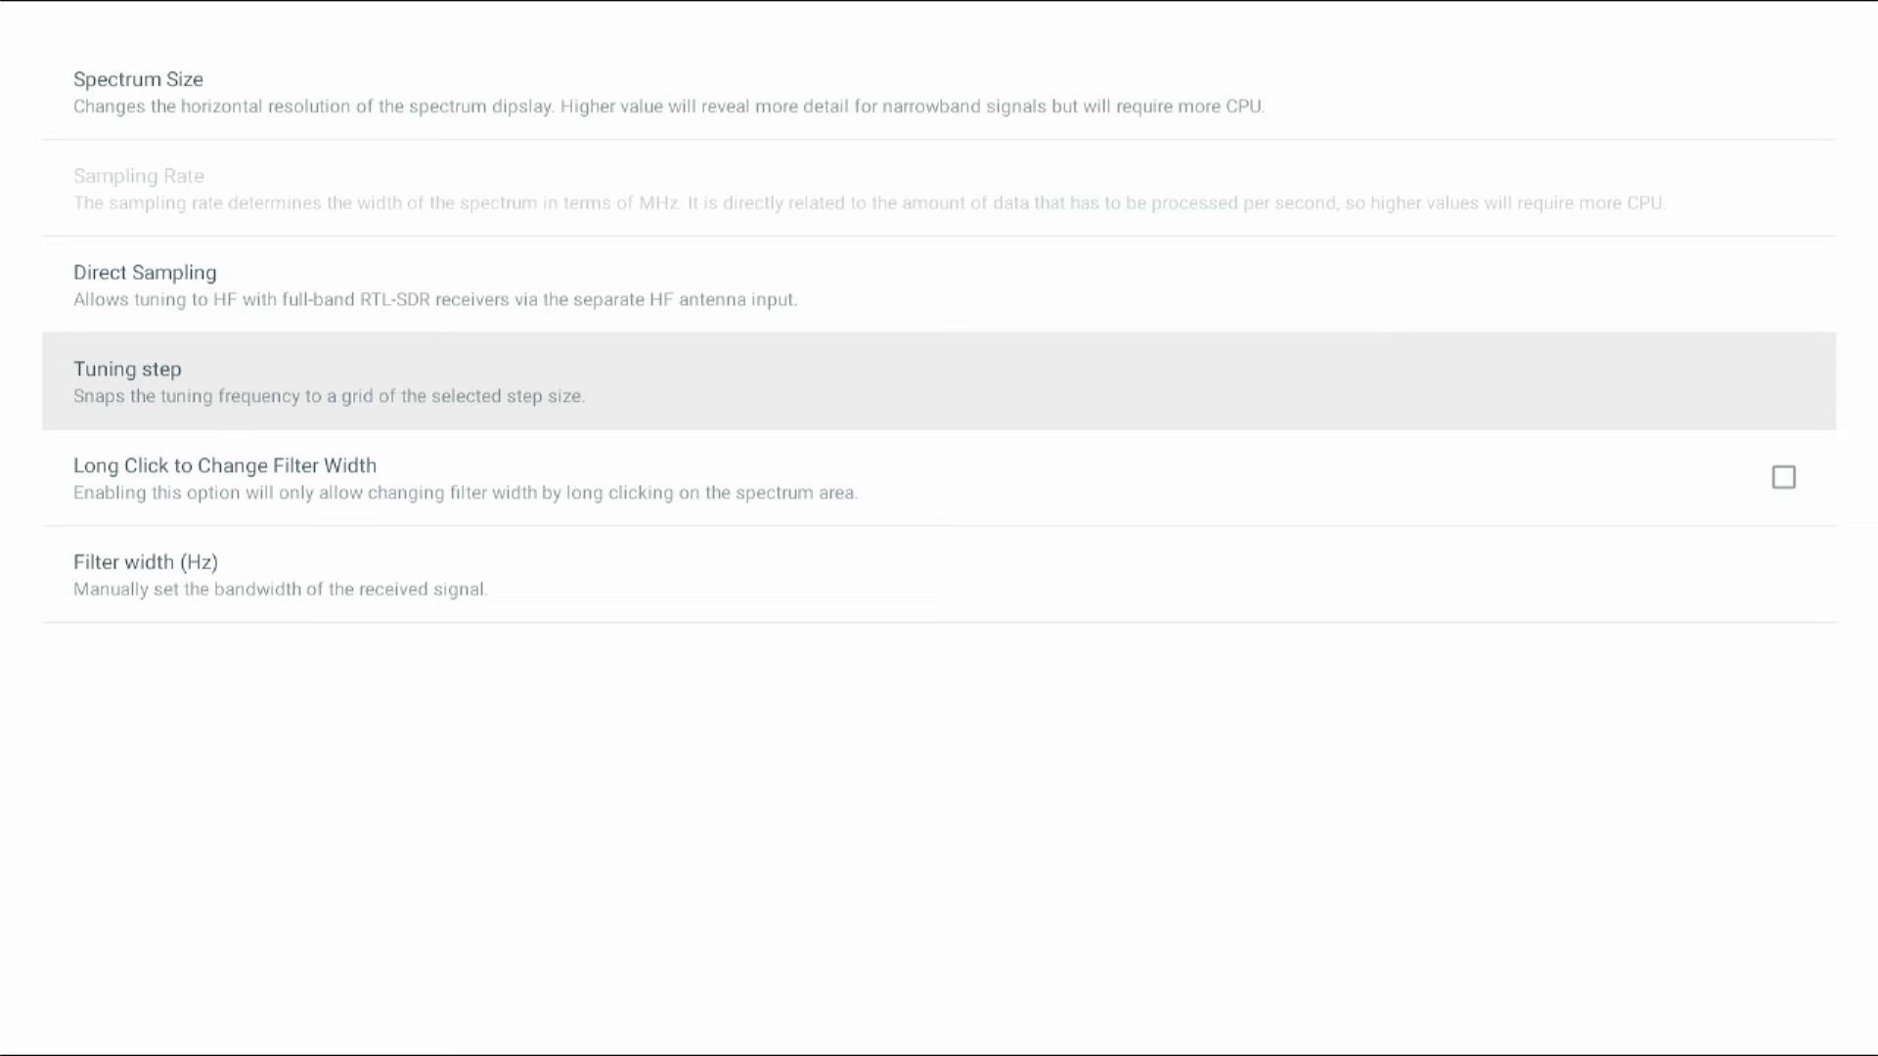
key("Return")
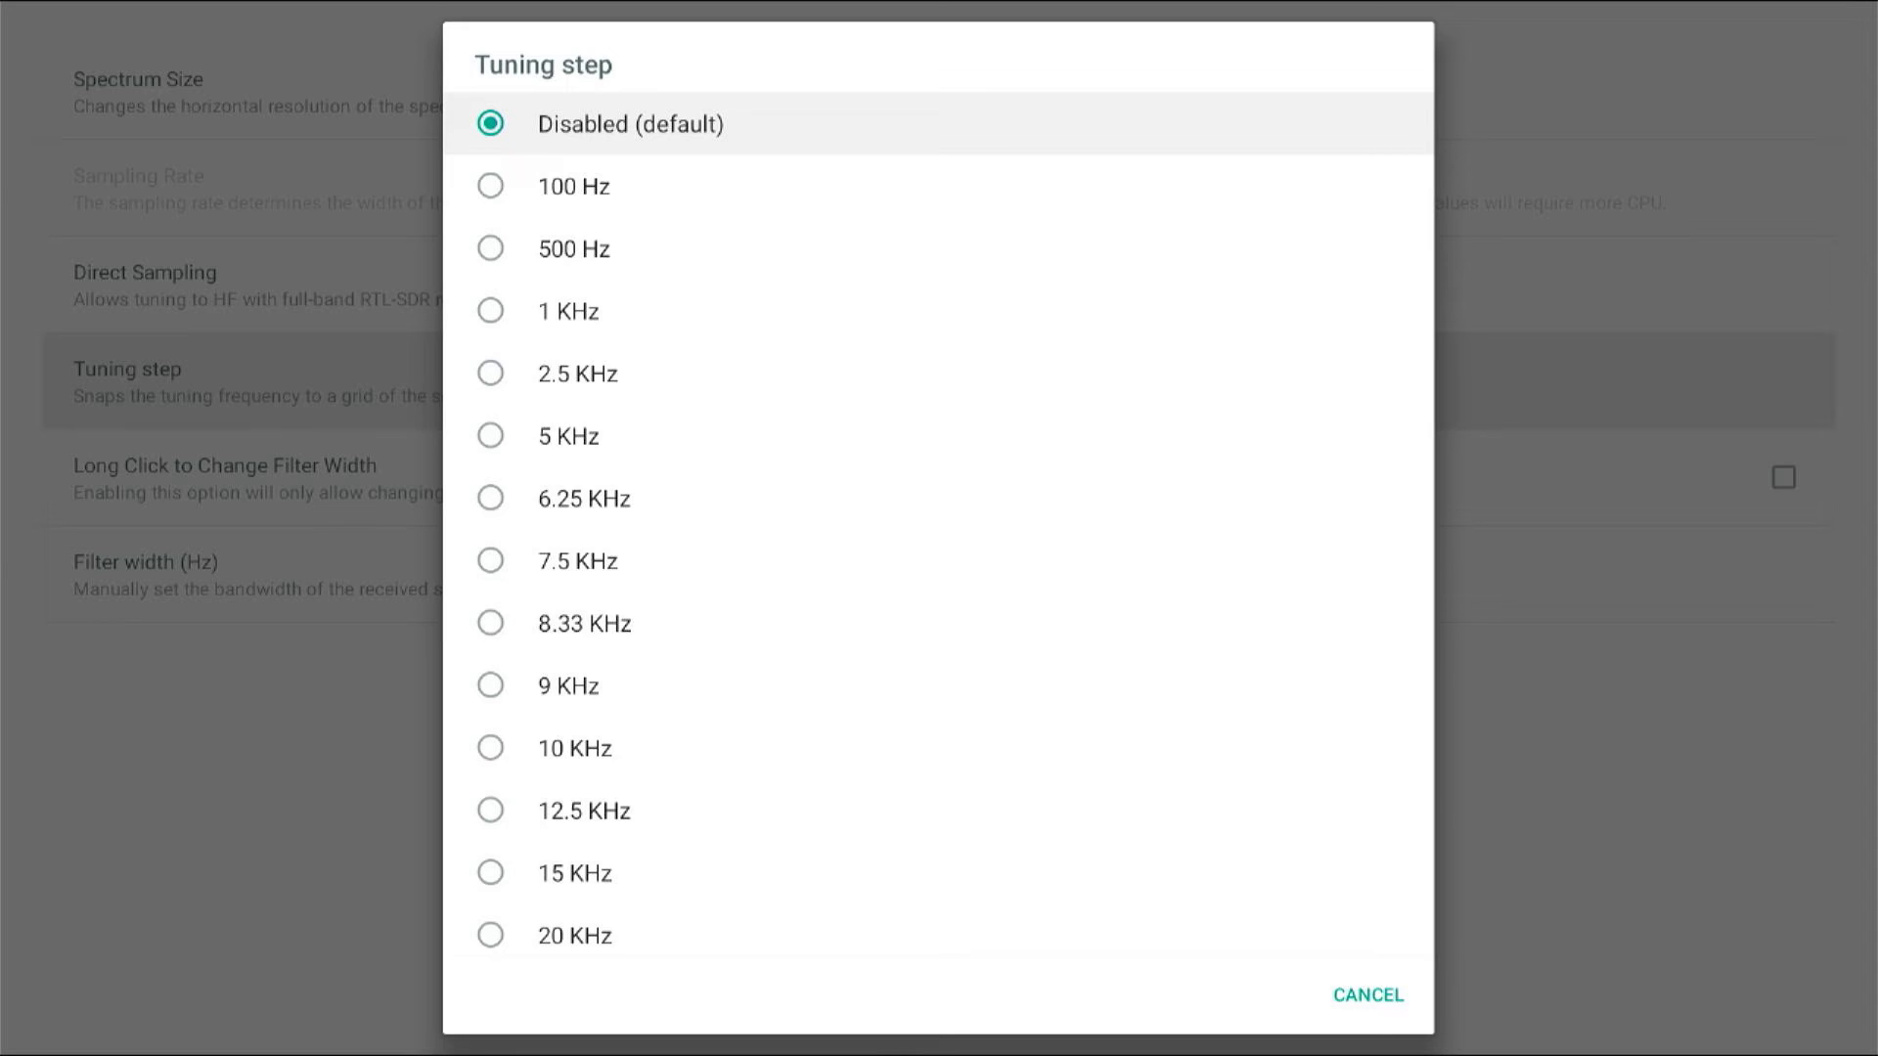
key("Escape")
key("Down")
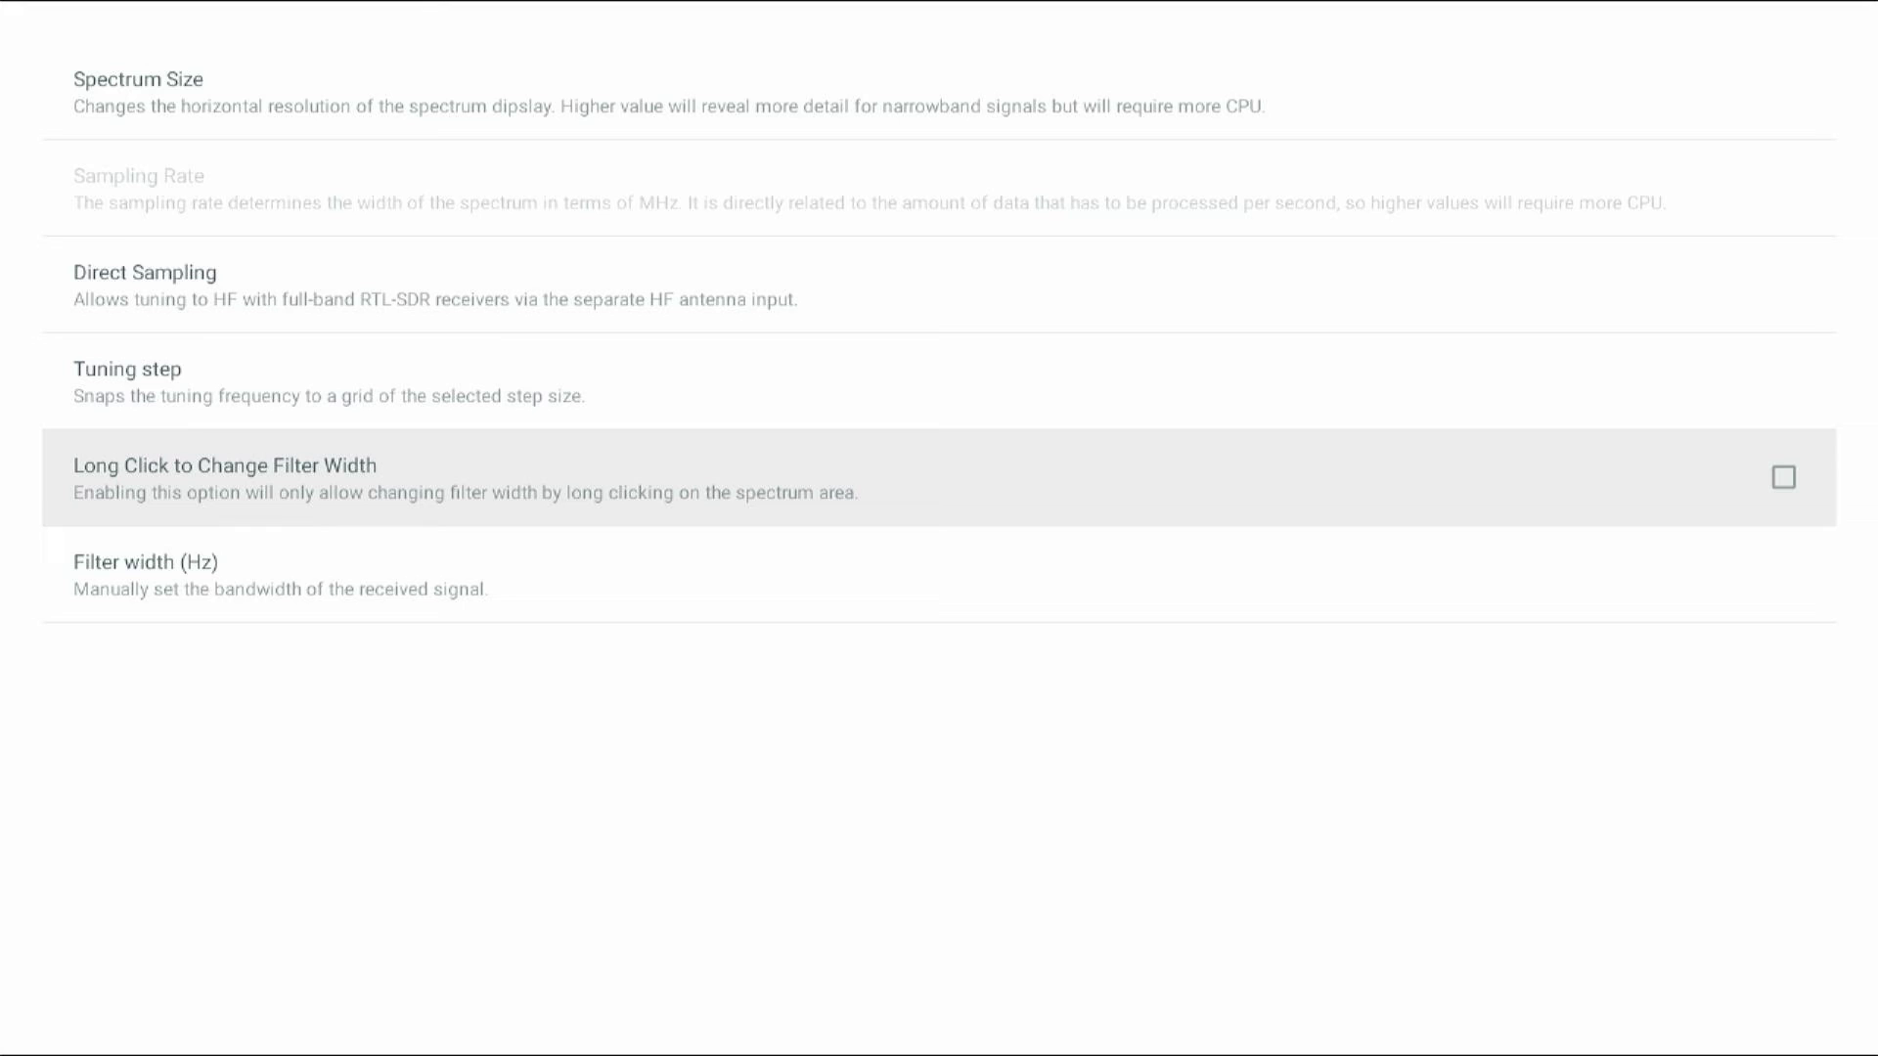
key("Down")
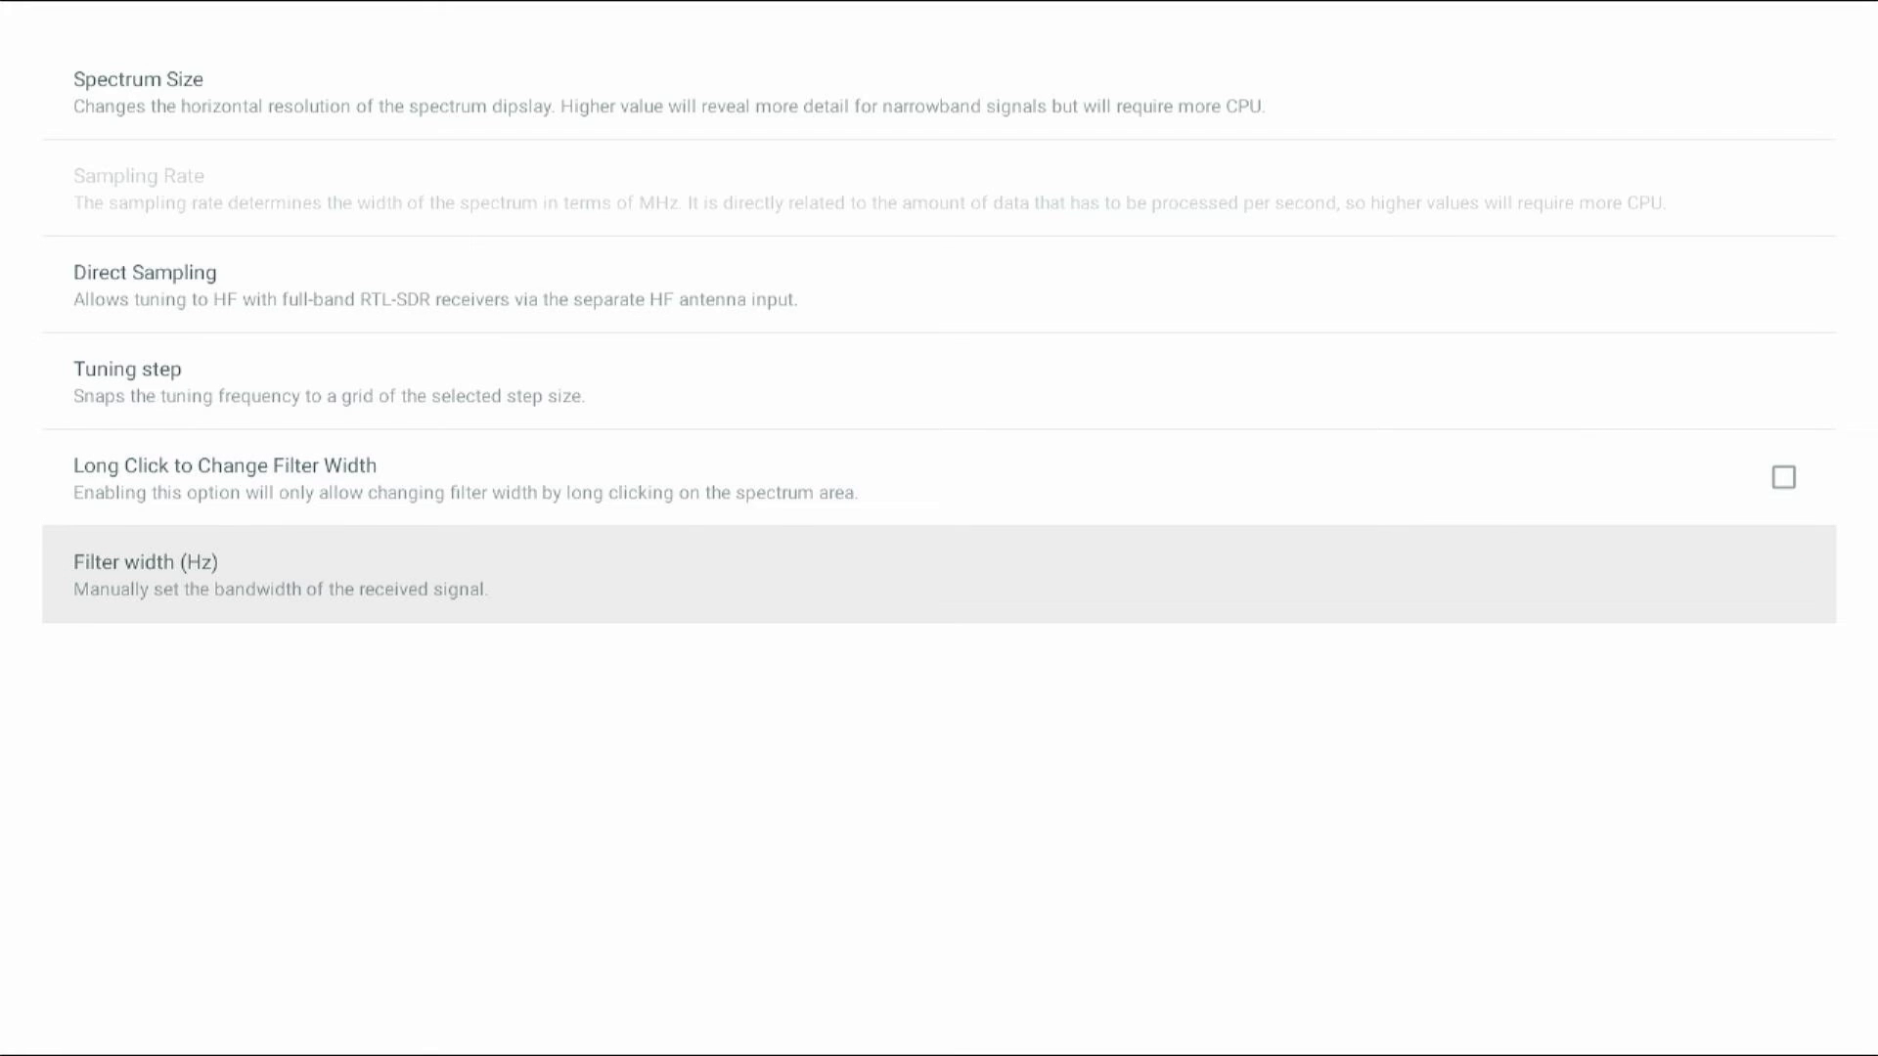
key("Return")
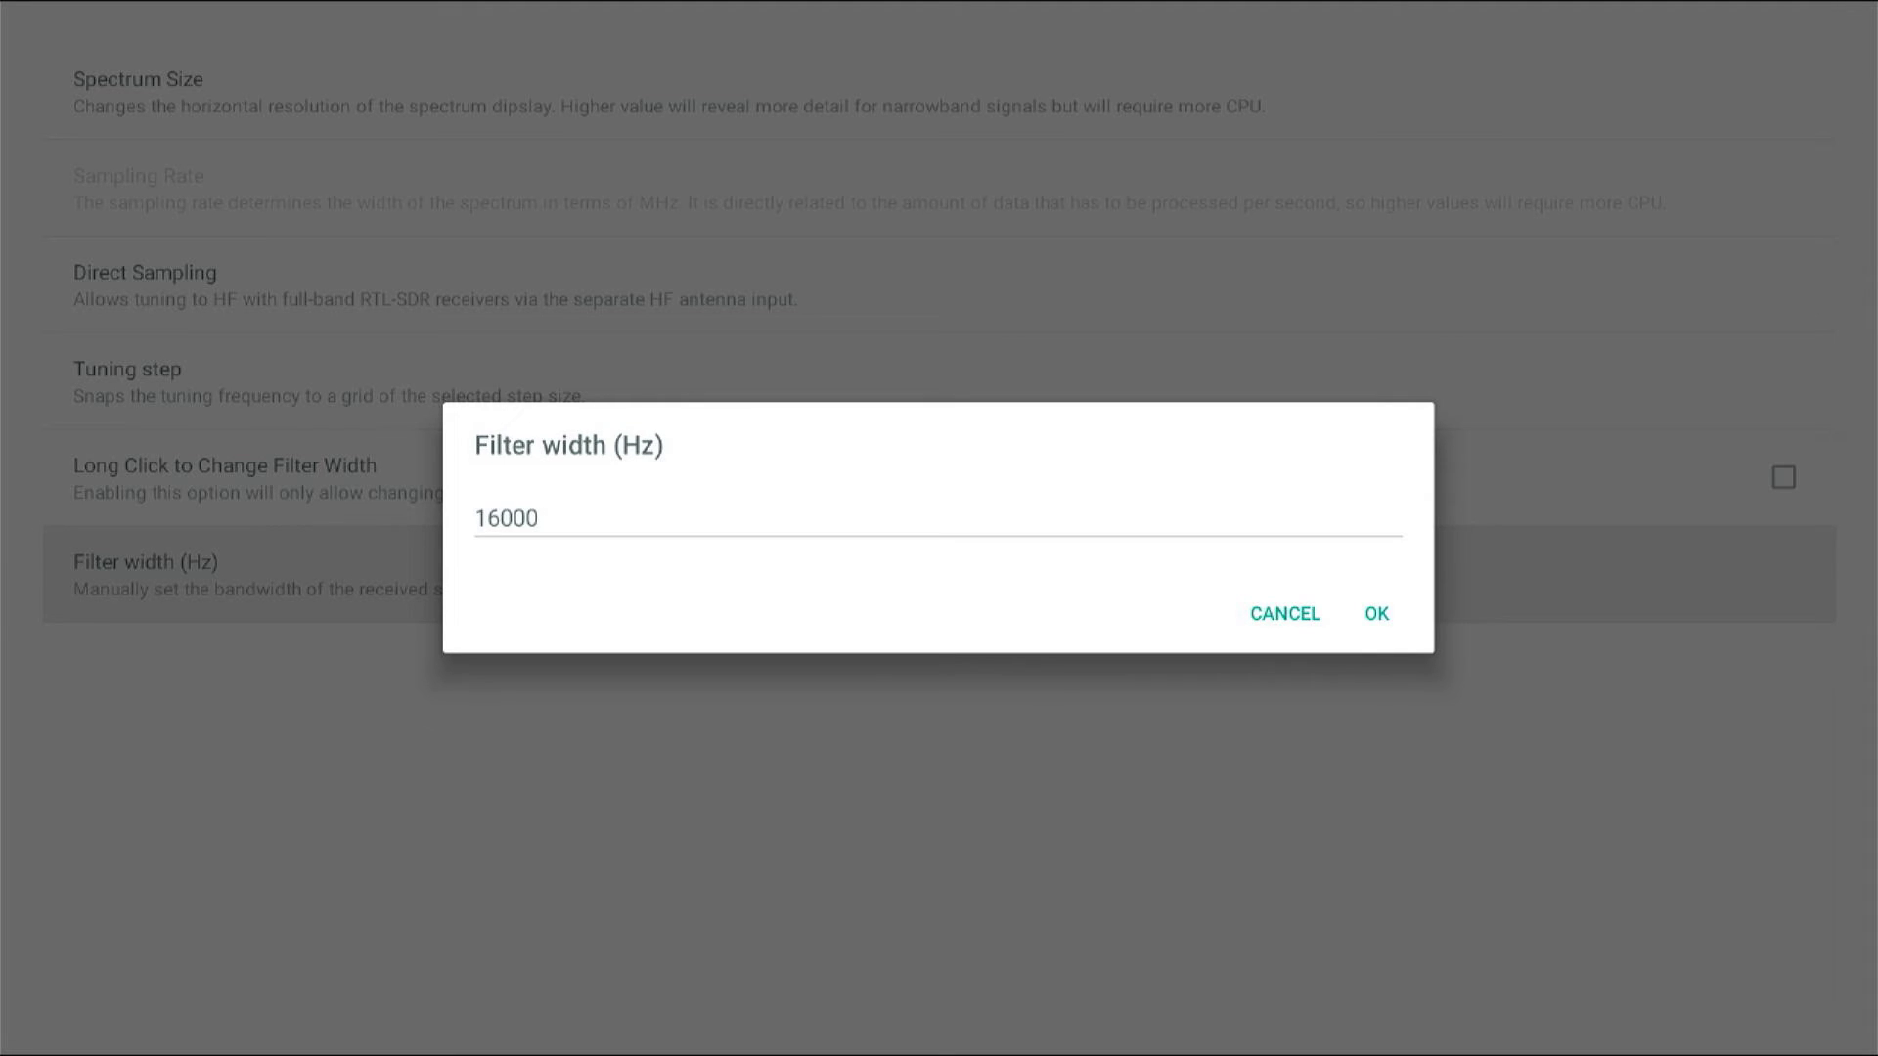
key("Escape")
key("Escape")
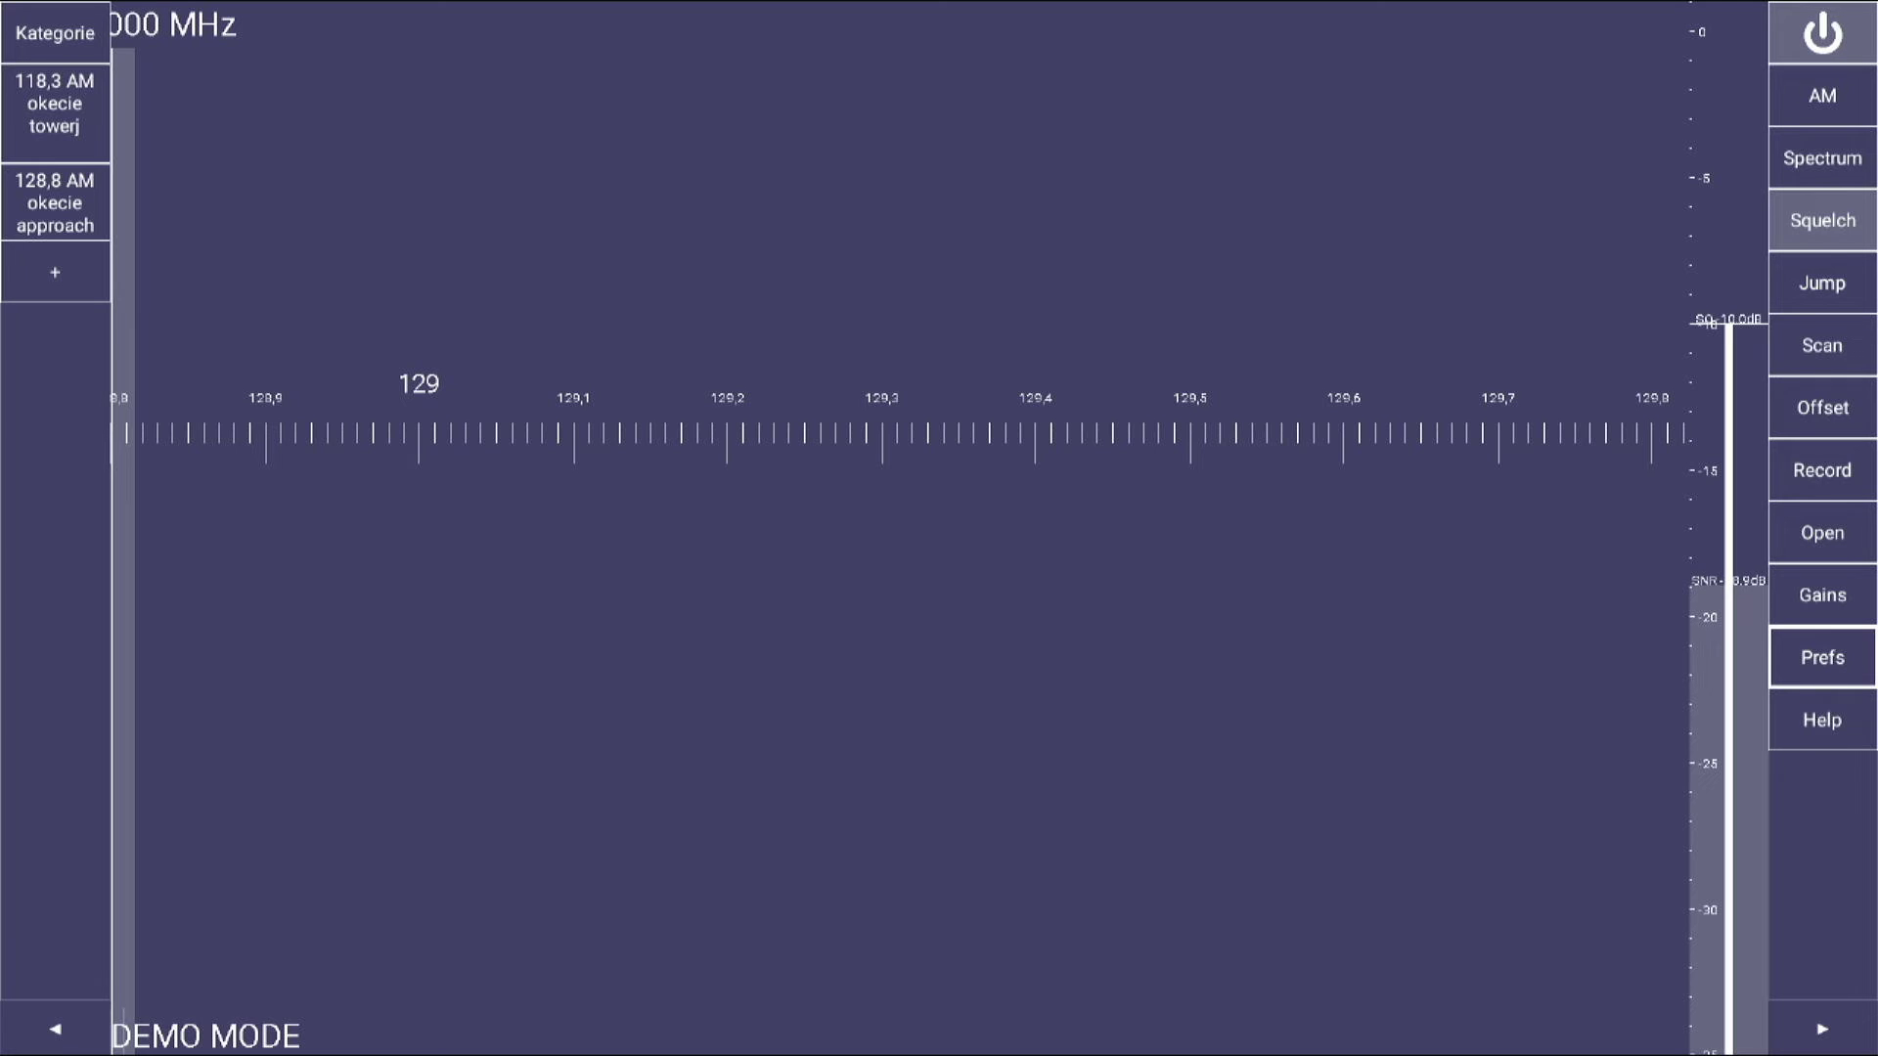
key("Down")
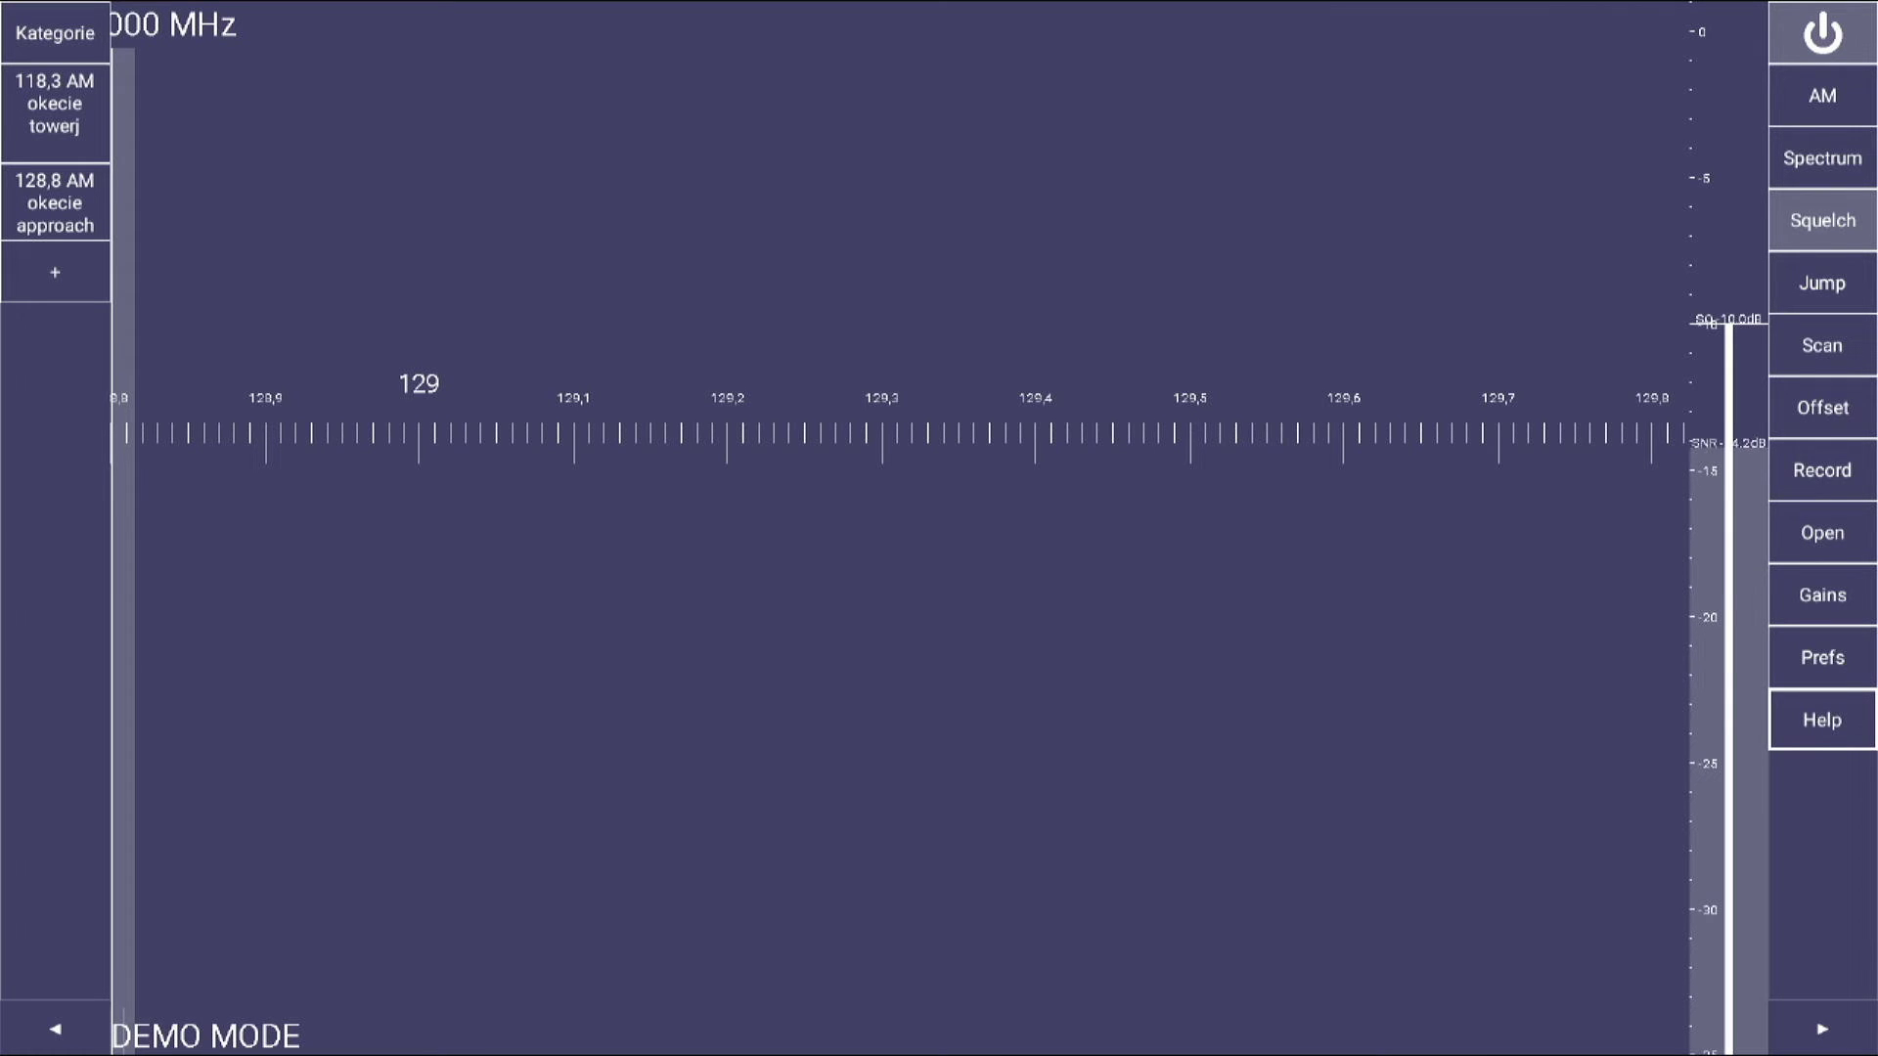
key("Up")
key("Up")
key("Up")
key("Return")
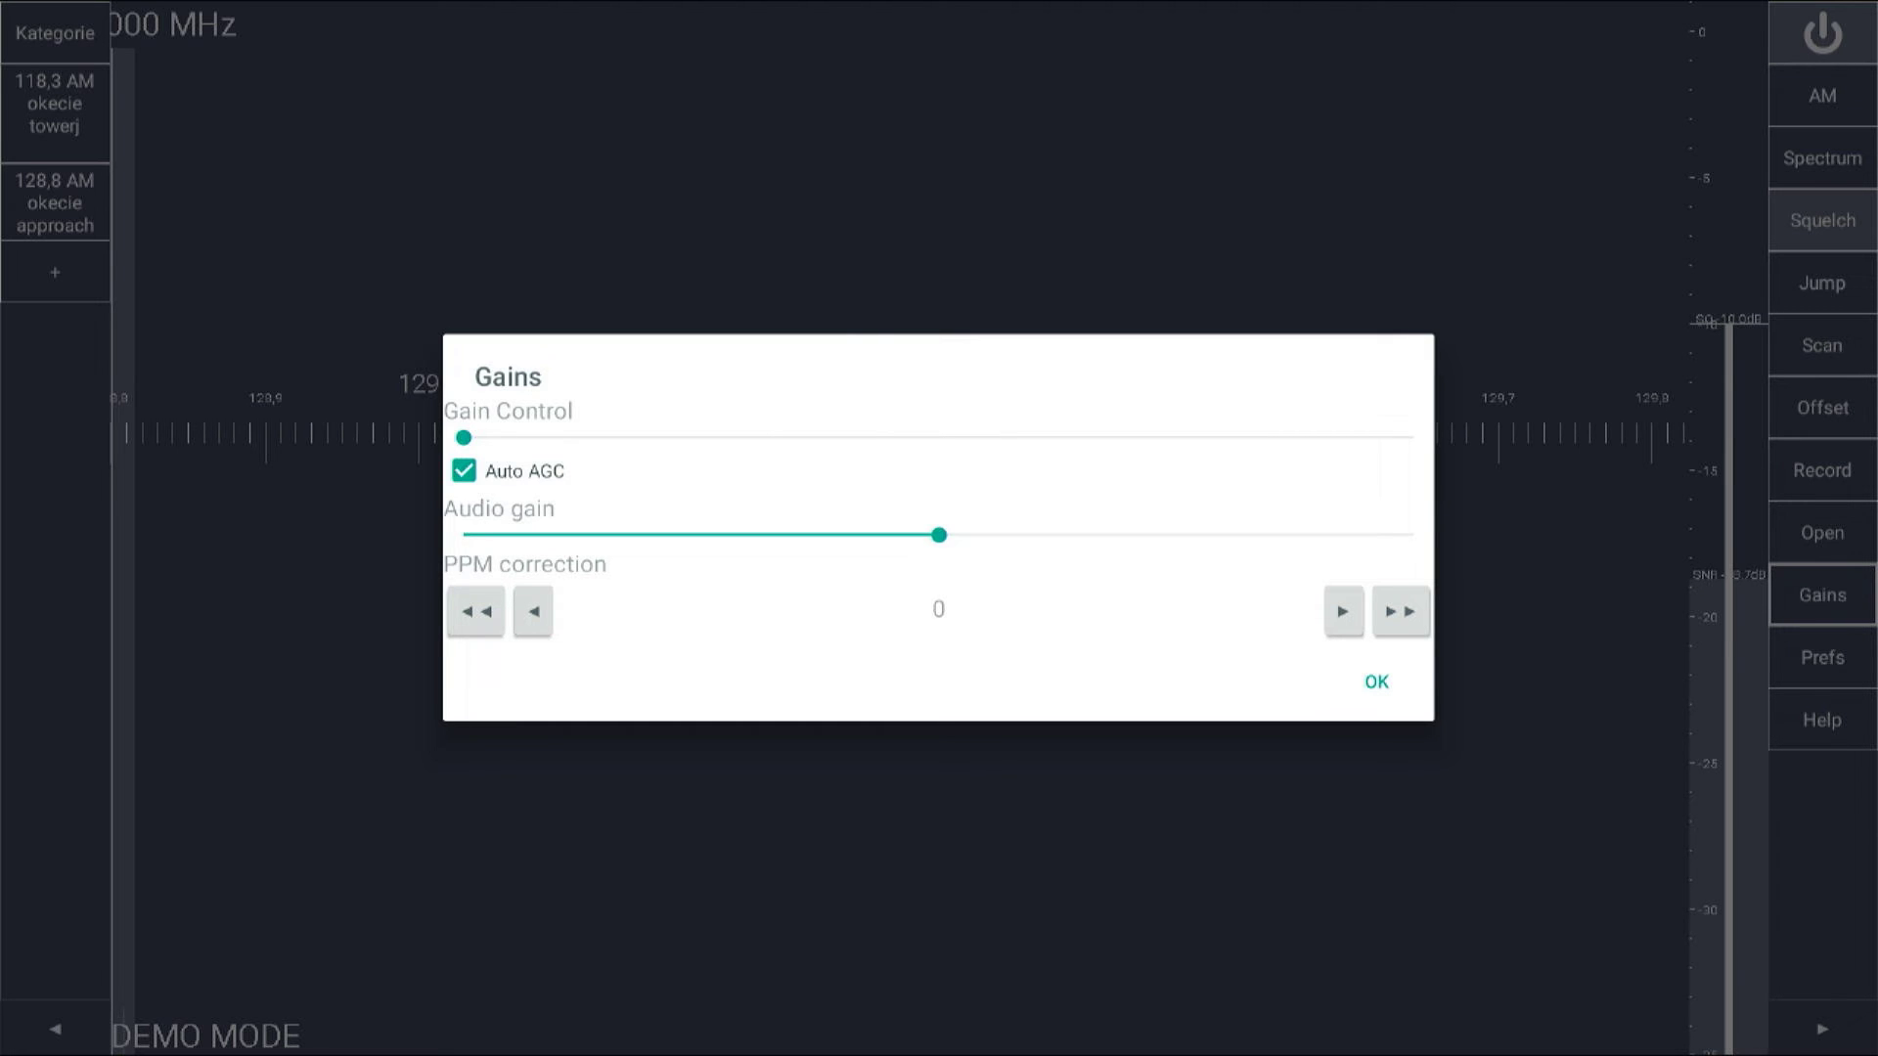
key("Escape")
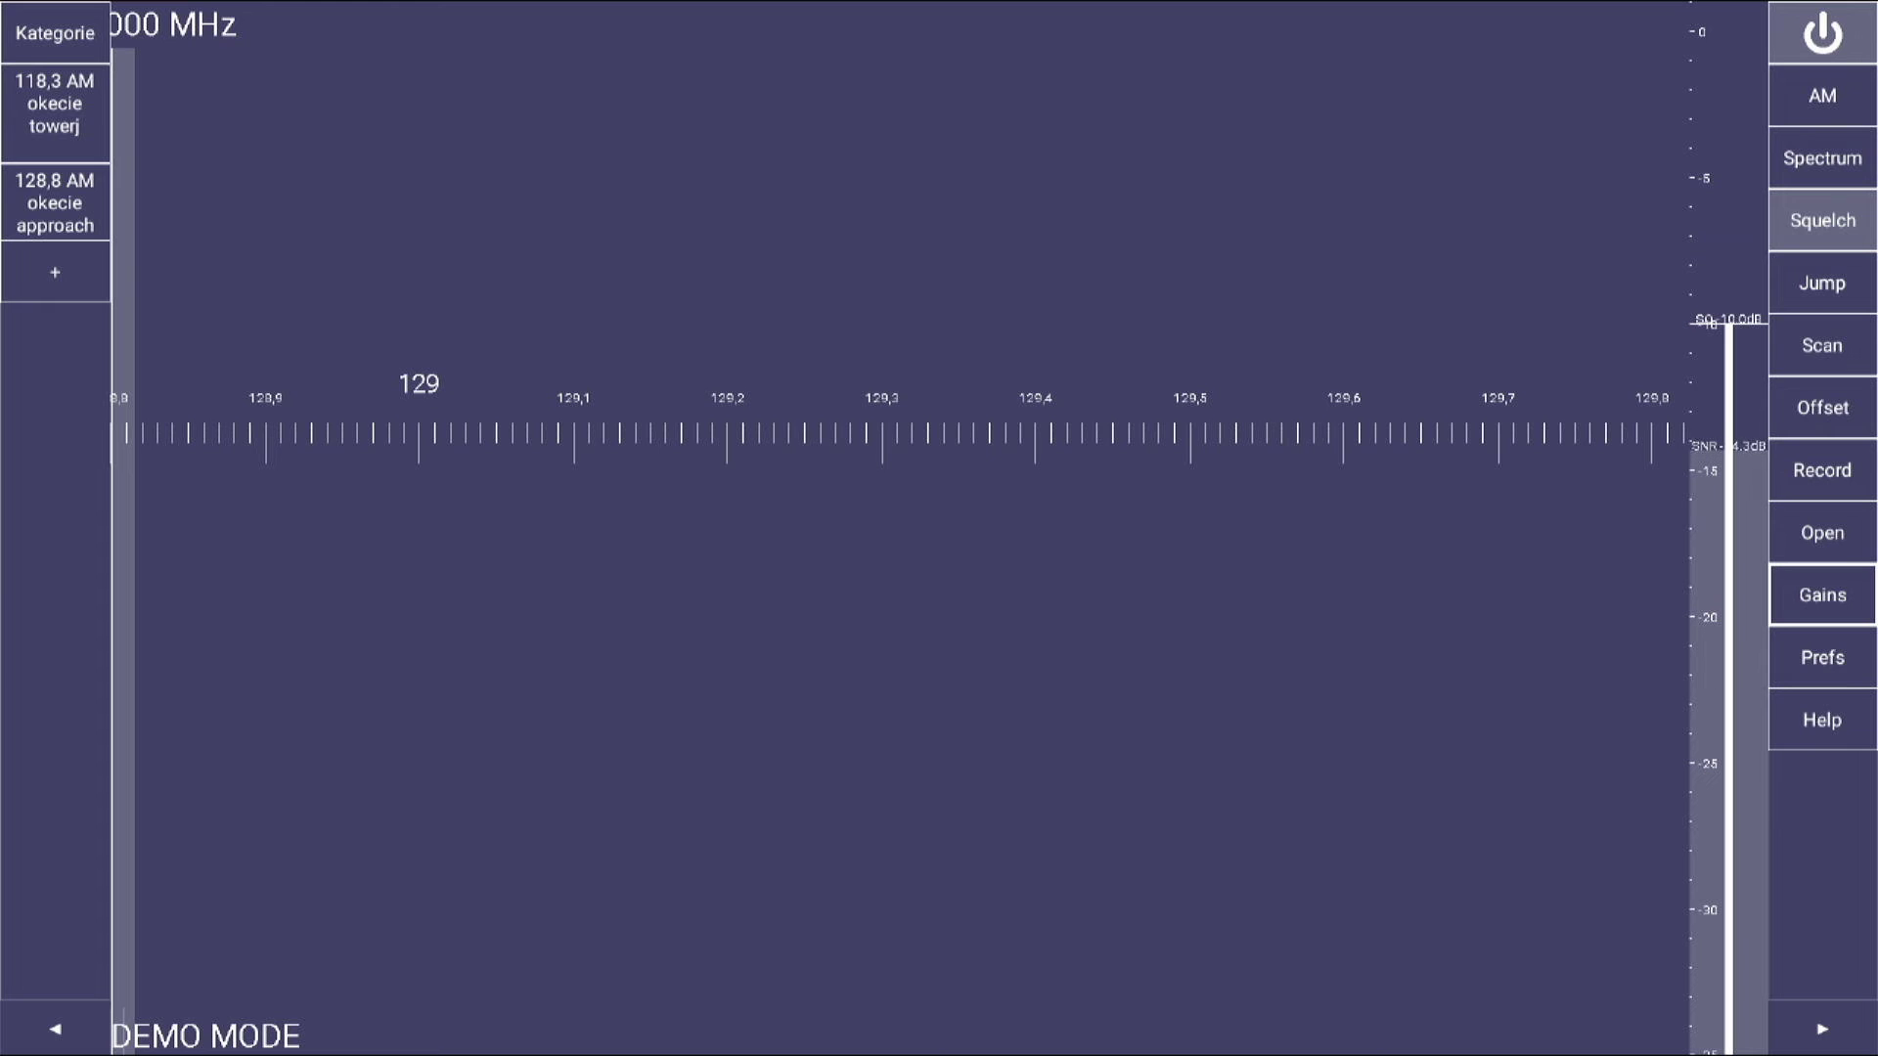
Tune to the 128,8 AM Okecie approach preset and exit to the launcher
key("Up")
key("Up")
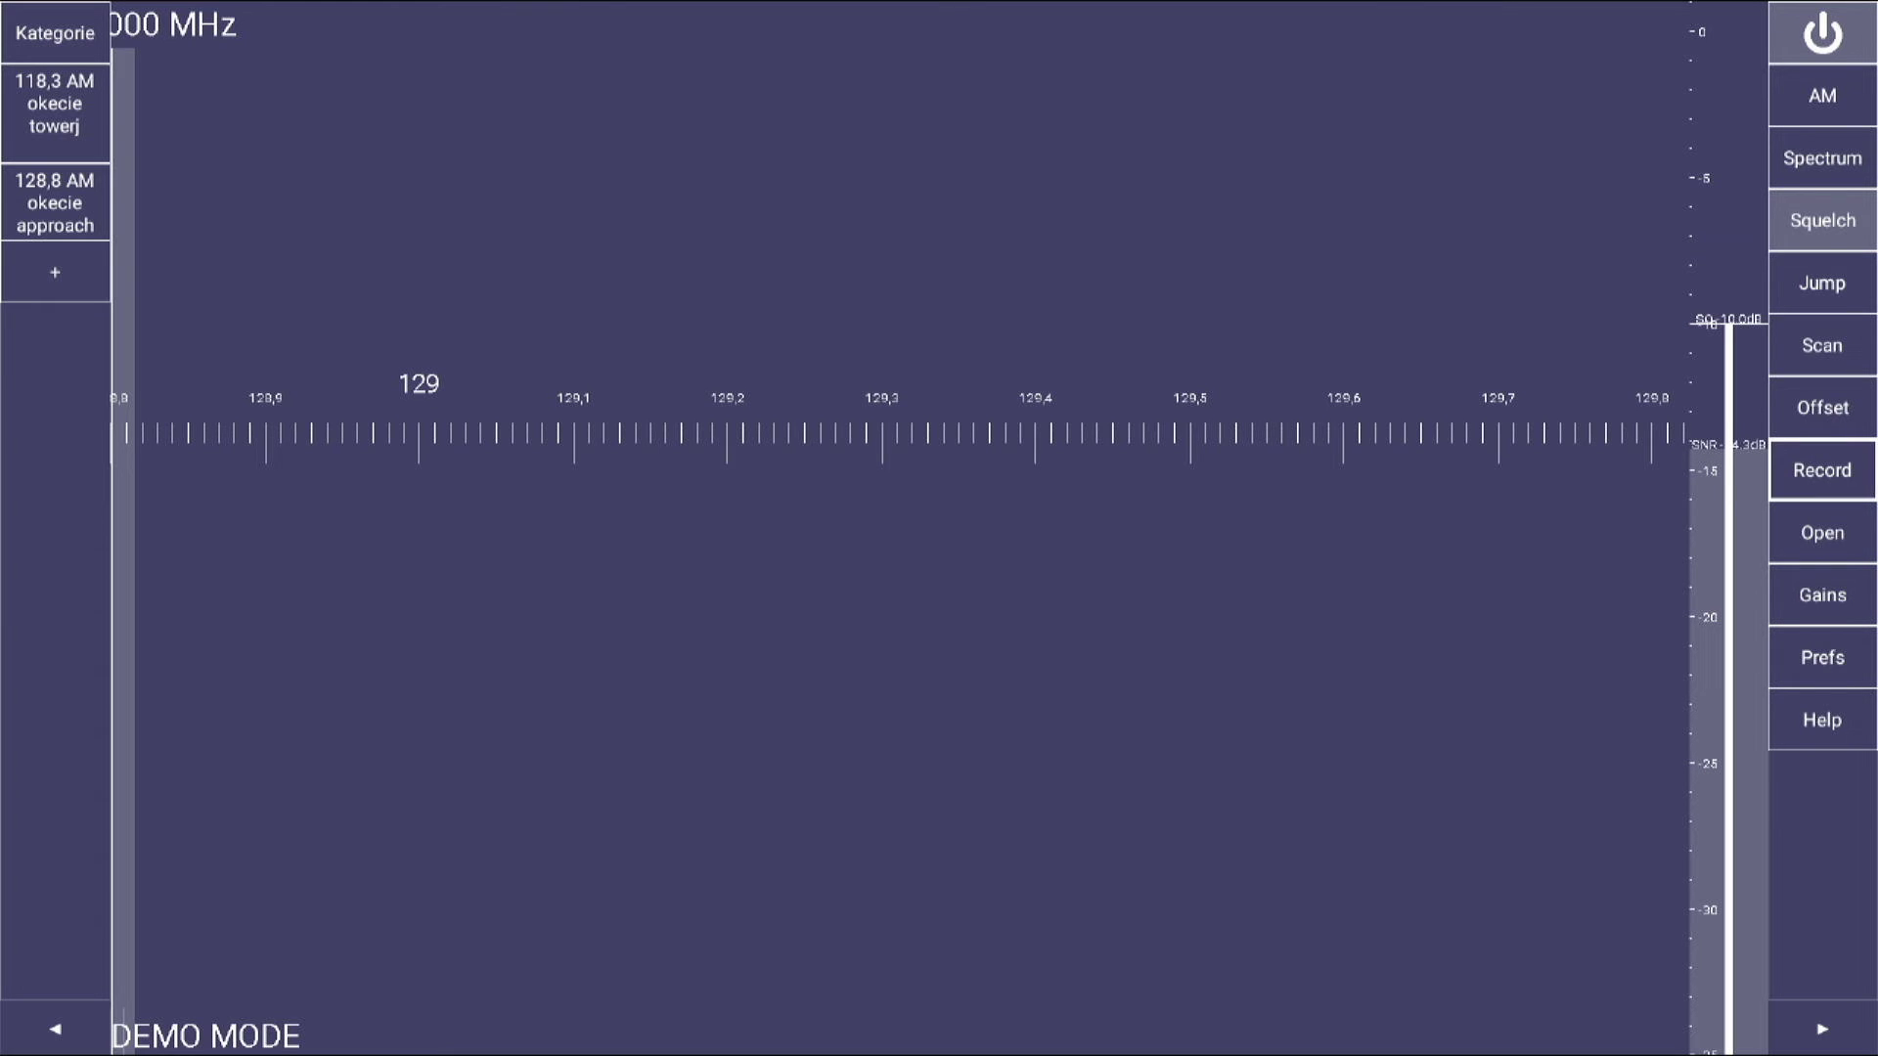
key("Up")
key("Up")
key("Up")
key("Up")
key("Up")
key("Up")
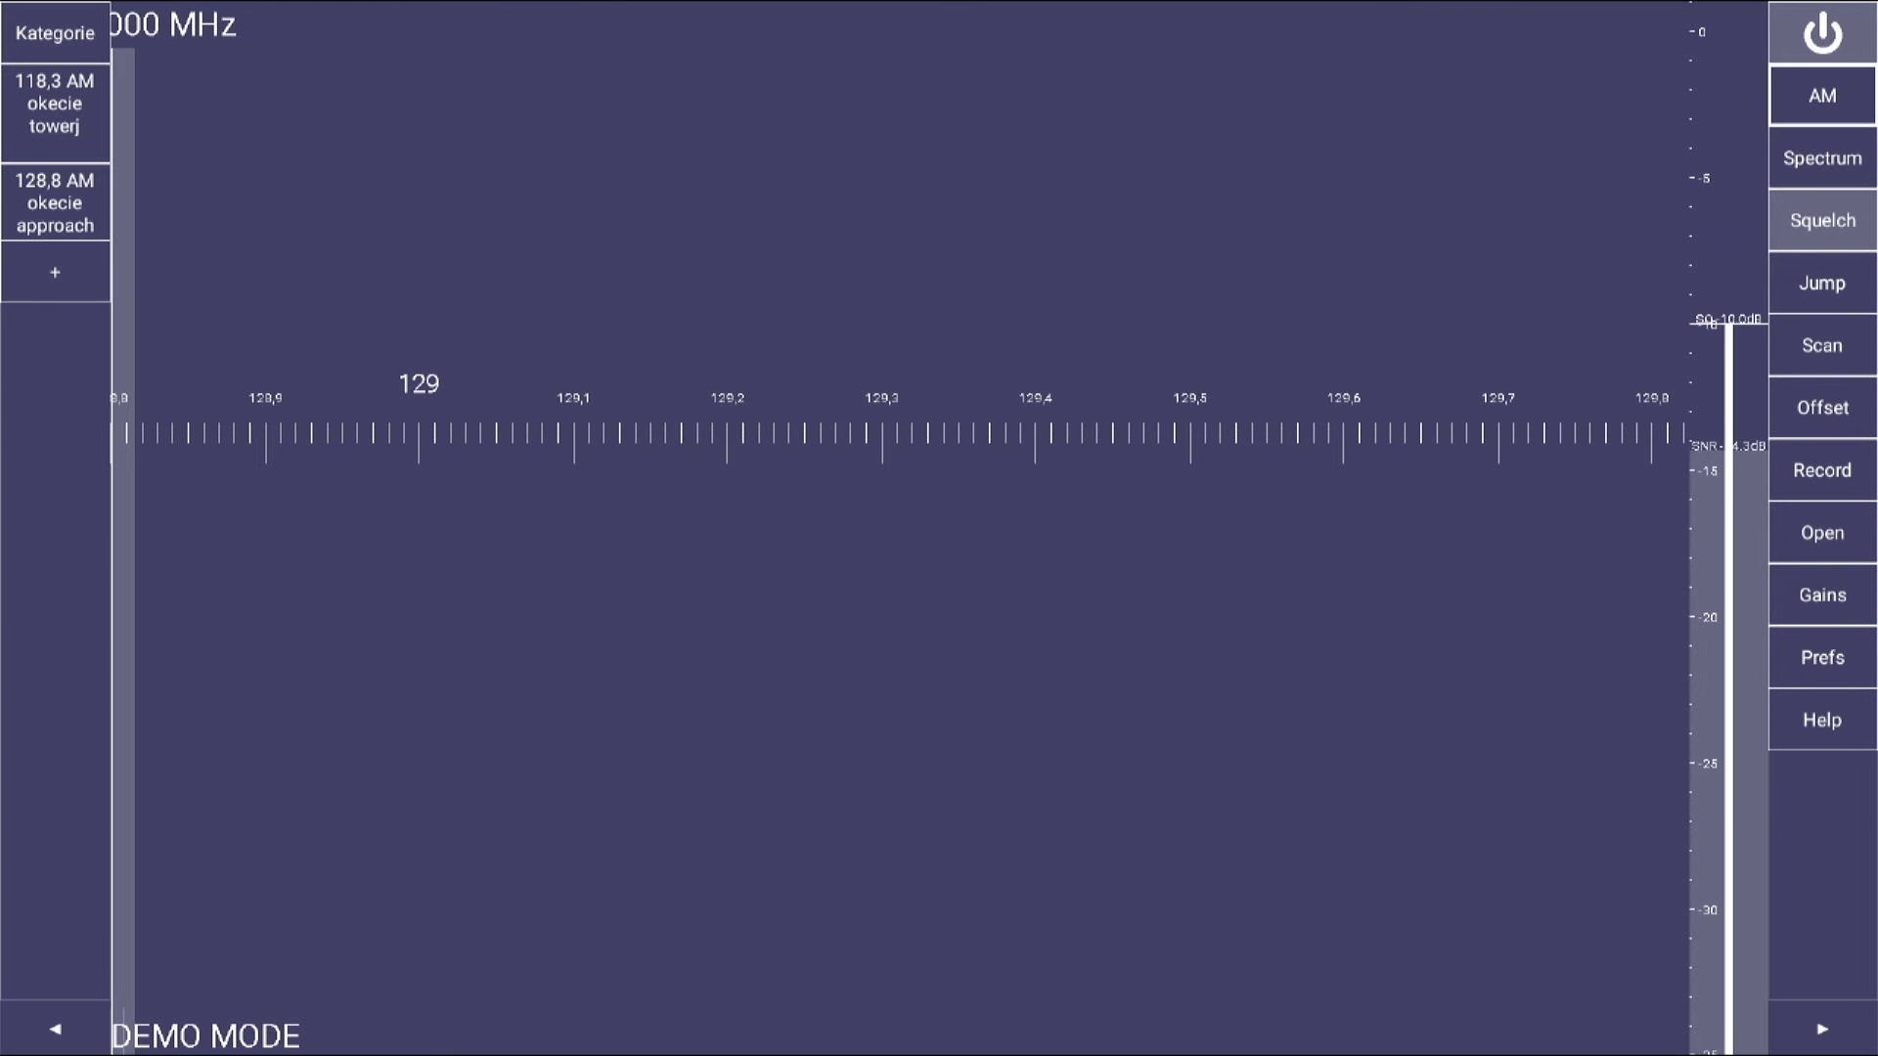
key("Up")
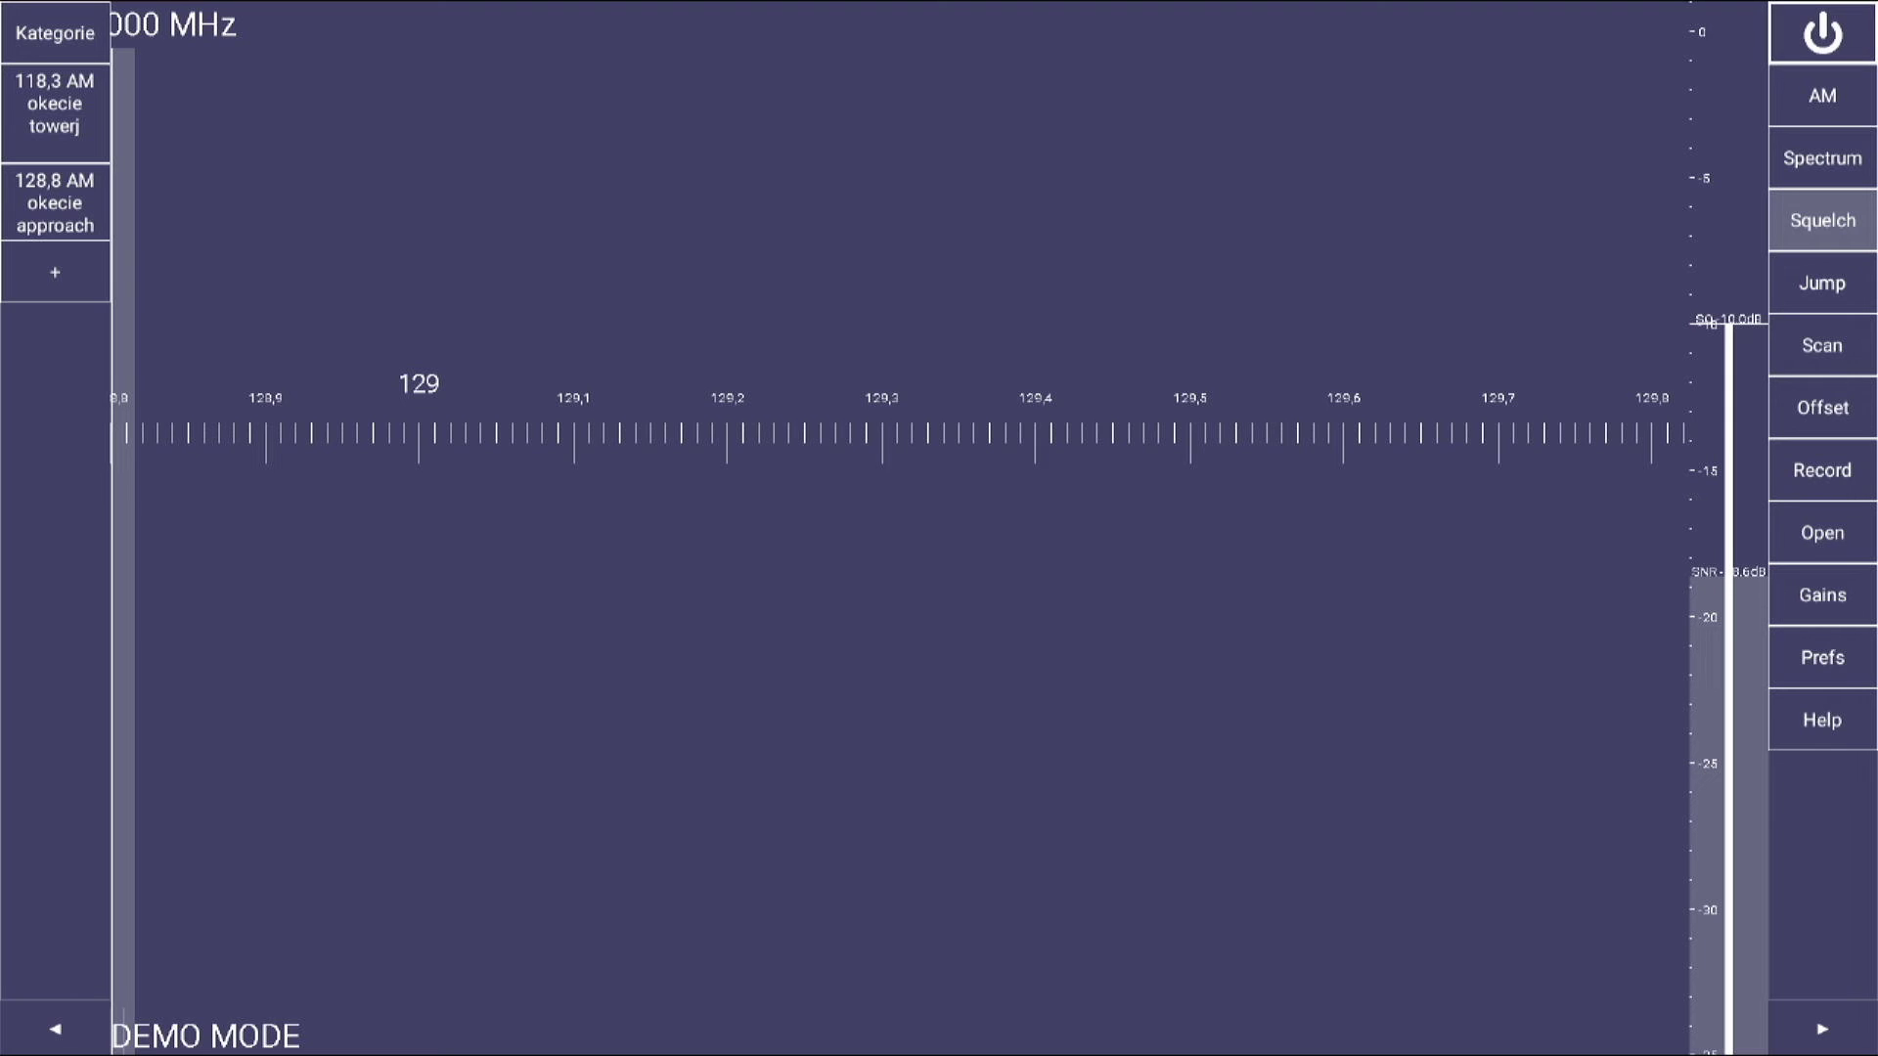
key("Left")
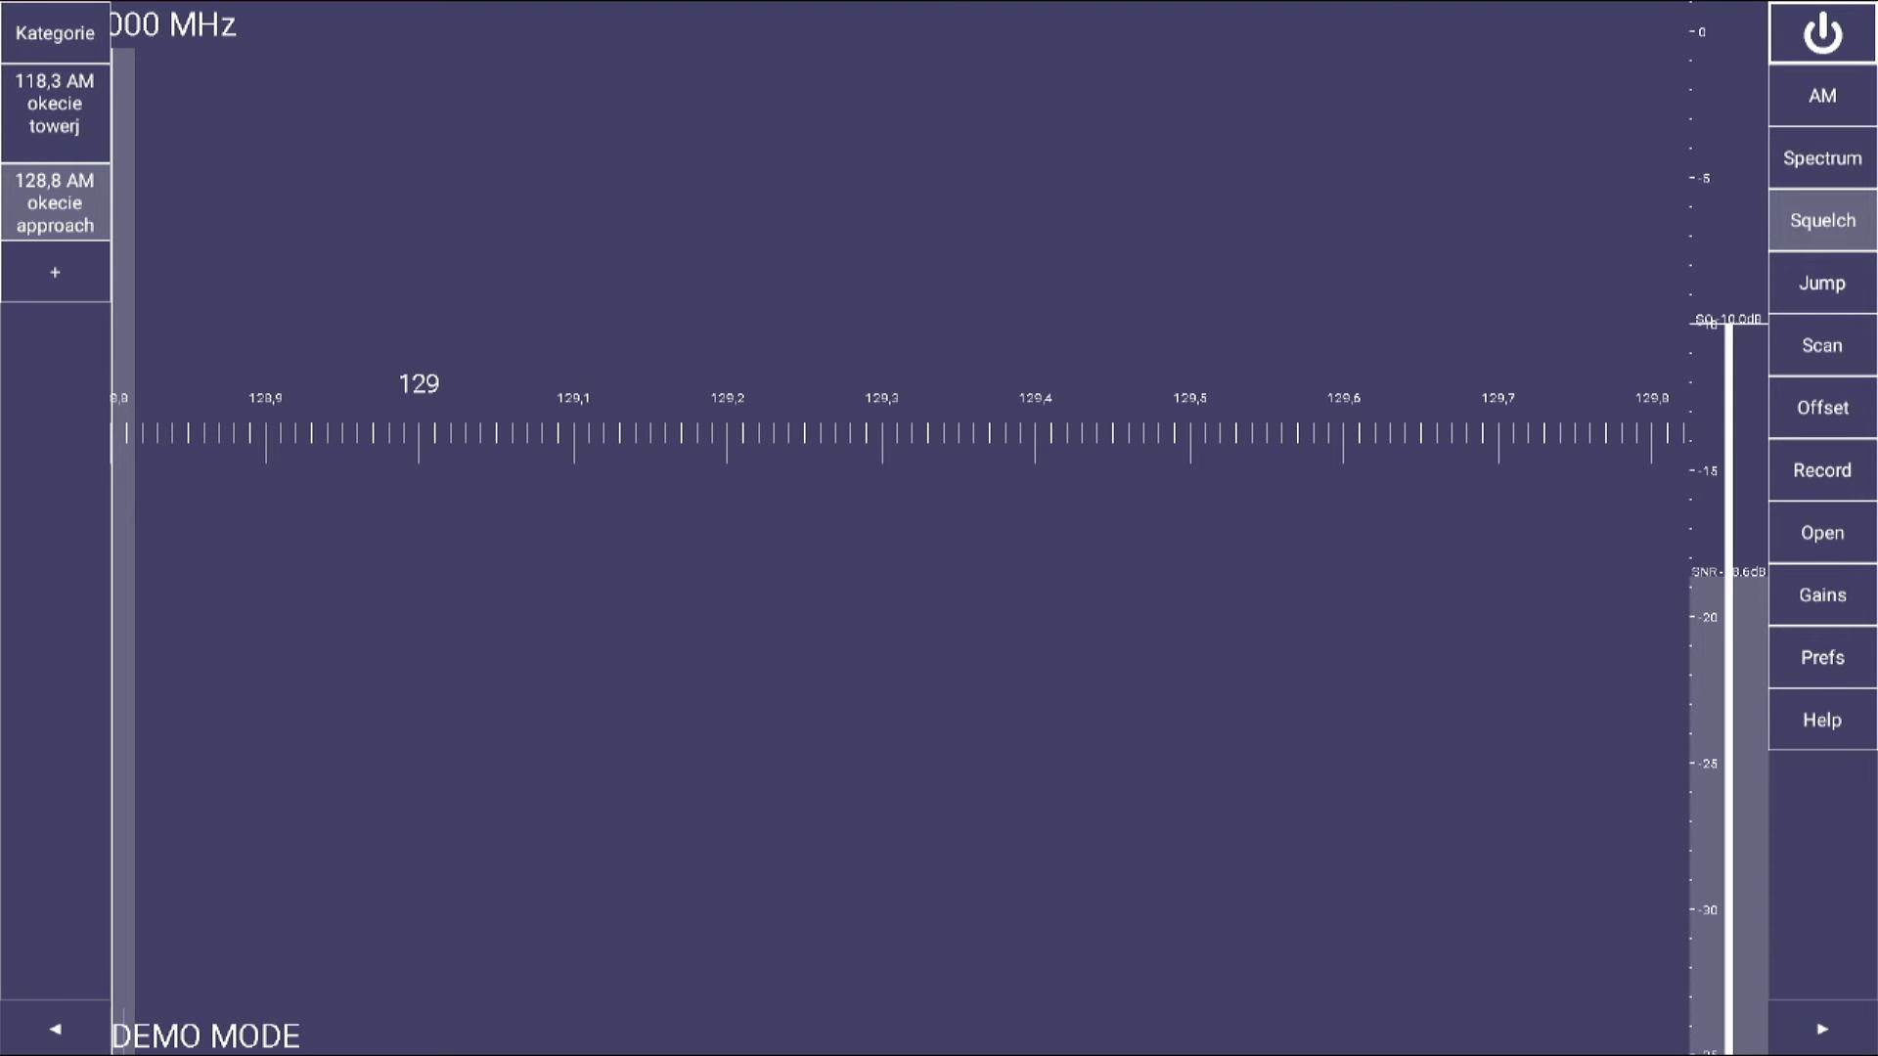
key("Escape")
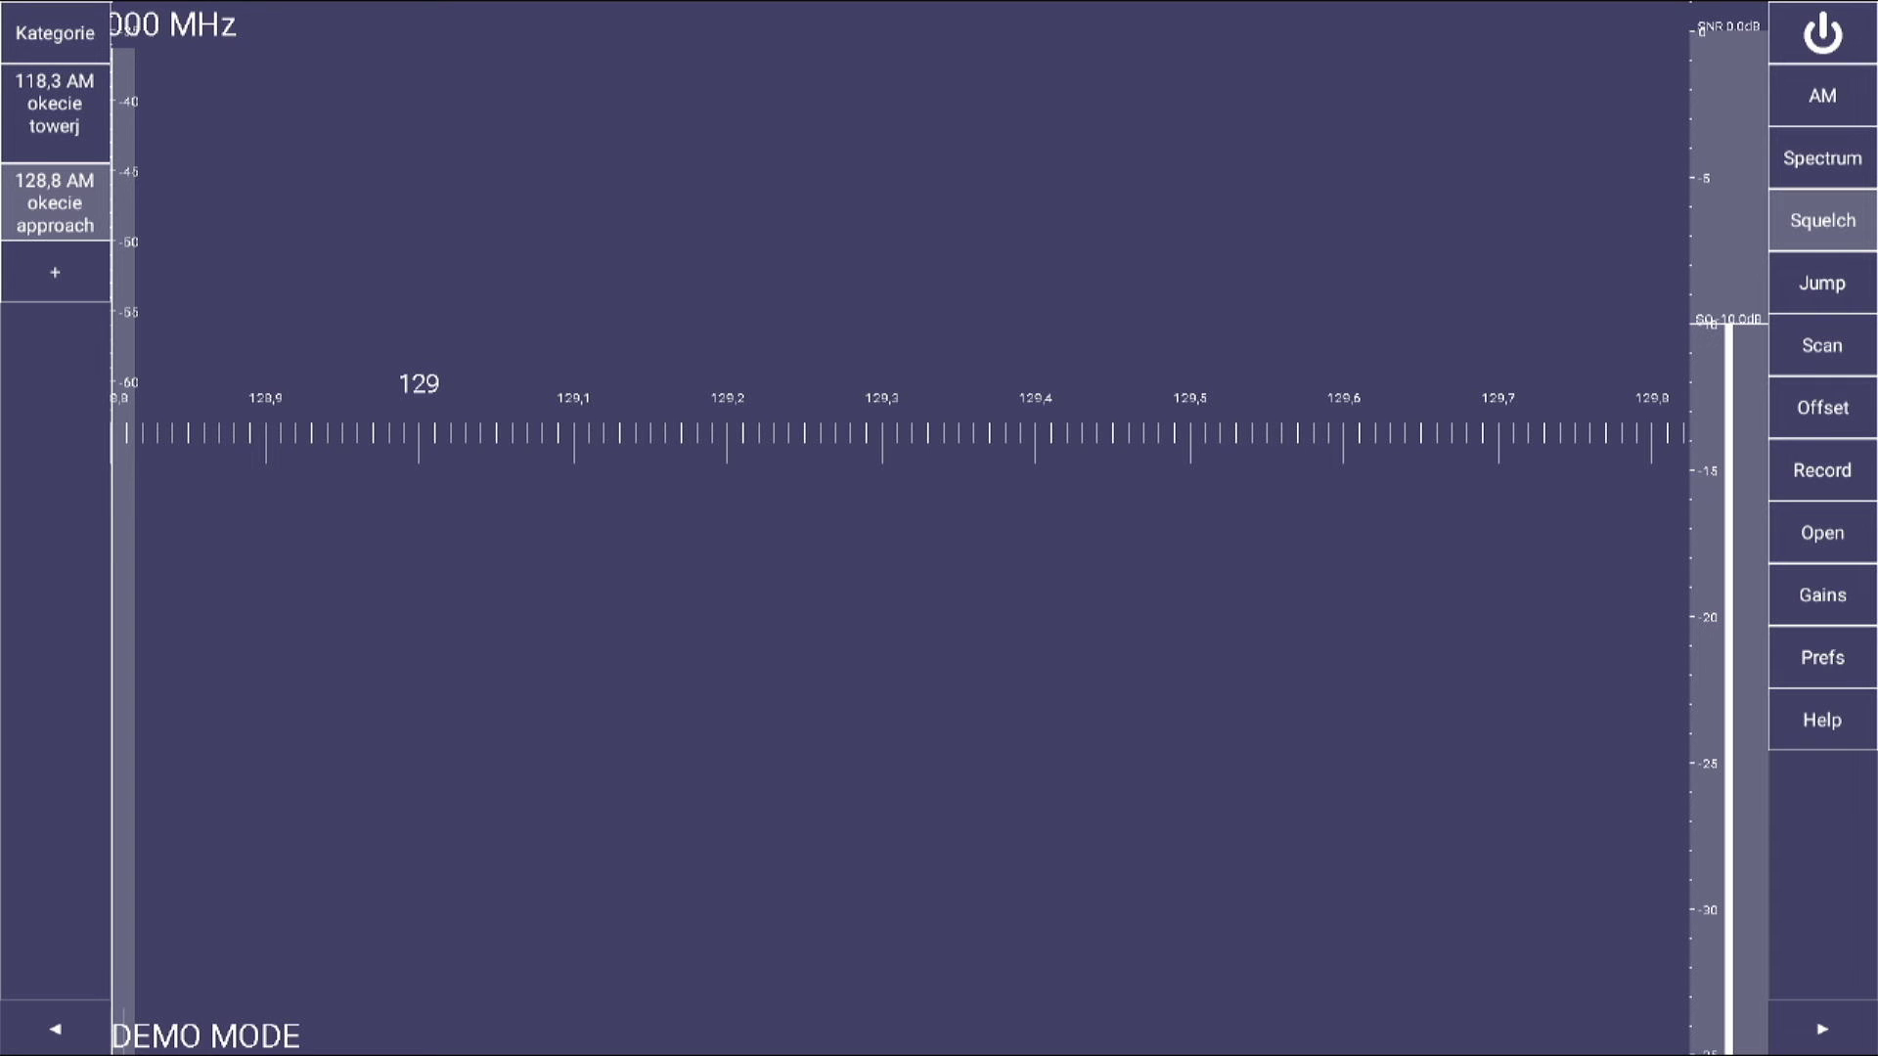
In the relaunched app, switch the spectrum display back on and start the receiver
key("Down")
key("Up")
key("Up")
key("Up")
key("Up")
key("Up")
key("Up")
key("Up")
key("Down")
key("Return")
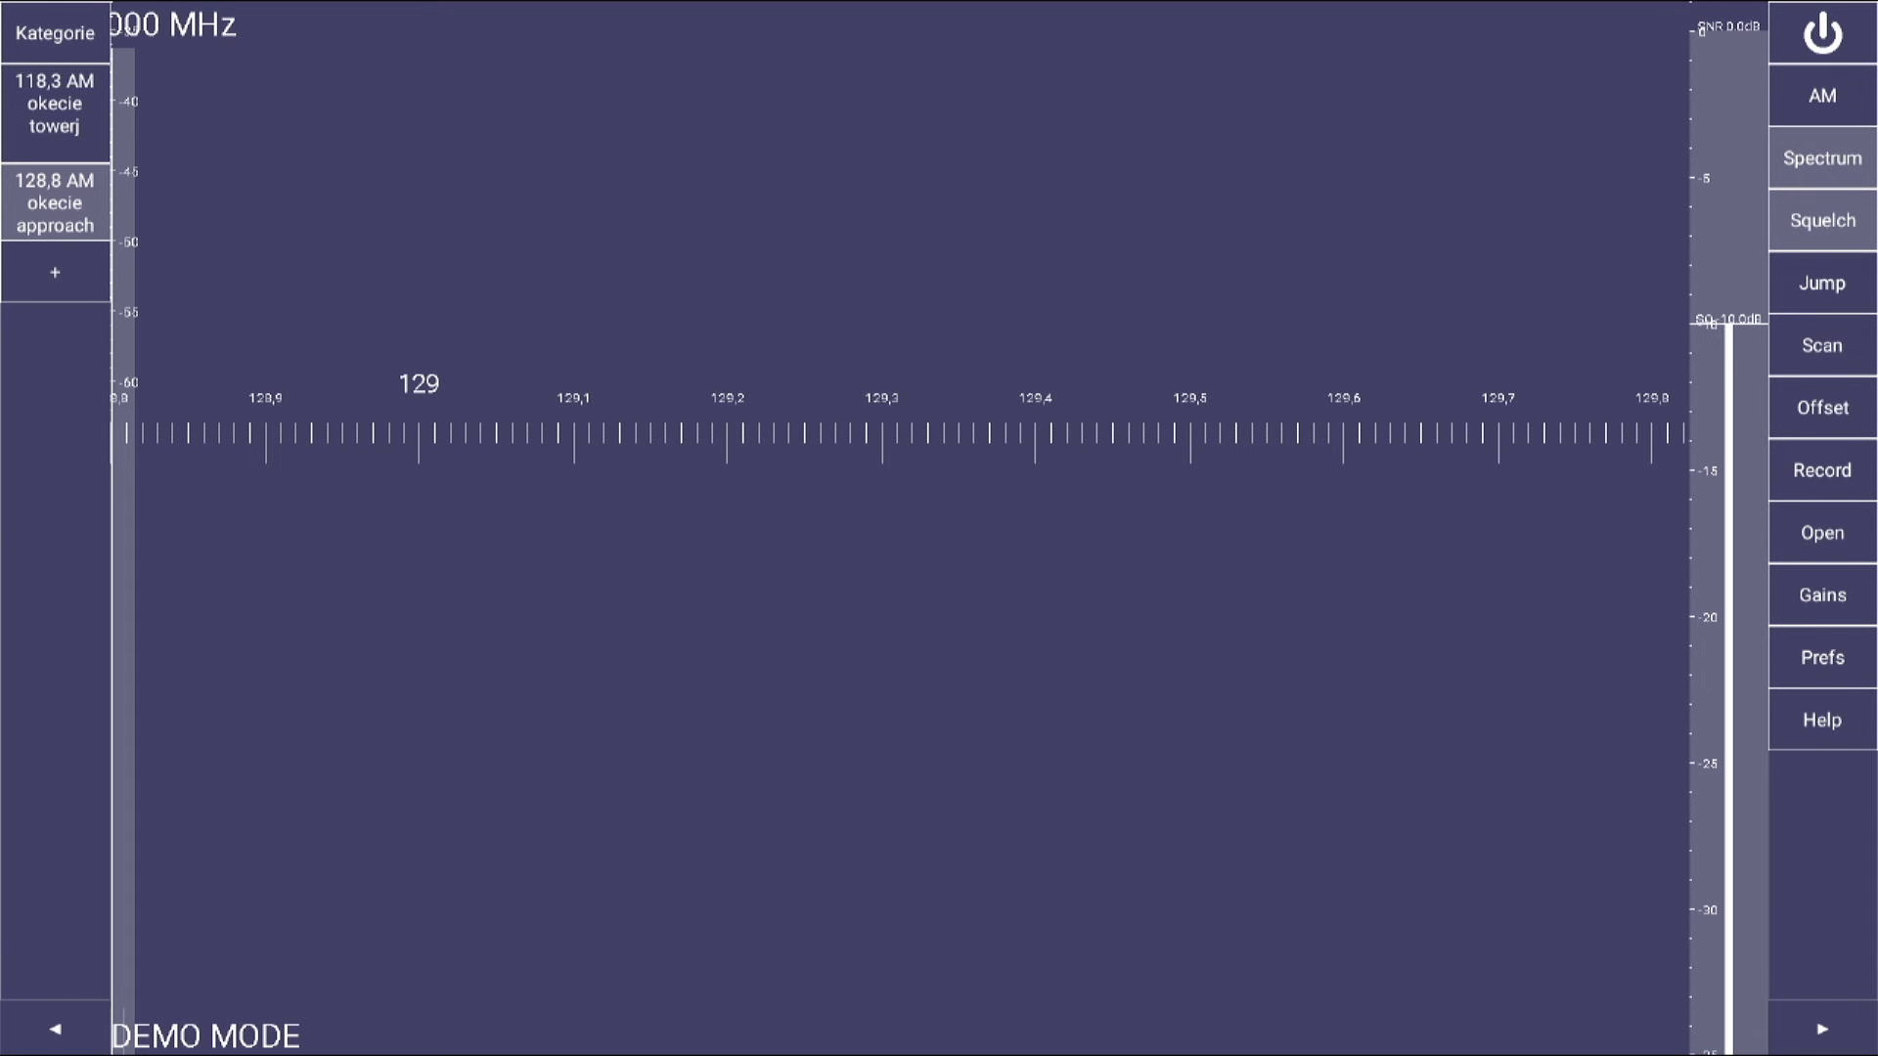
key("Up")
key("Up")
key("Return")
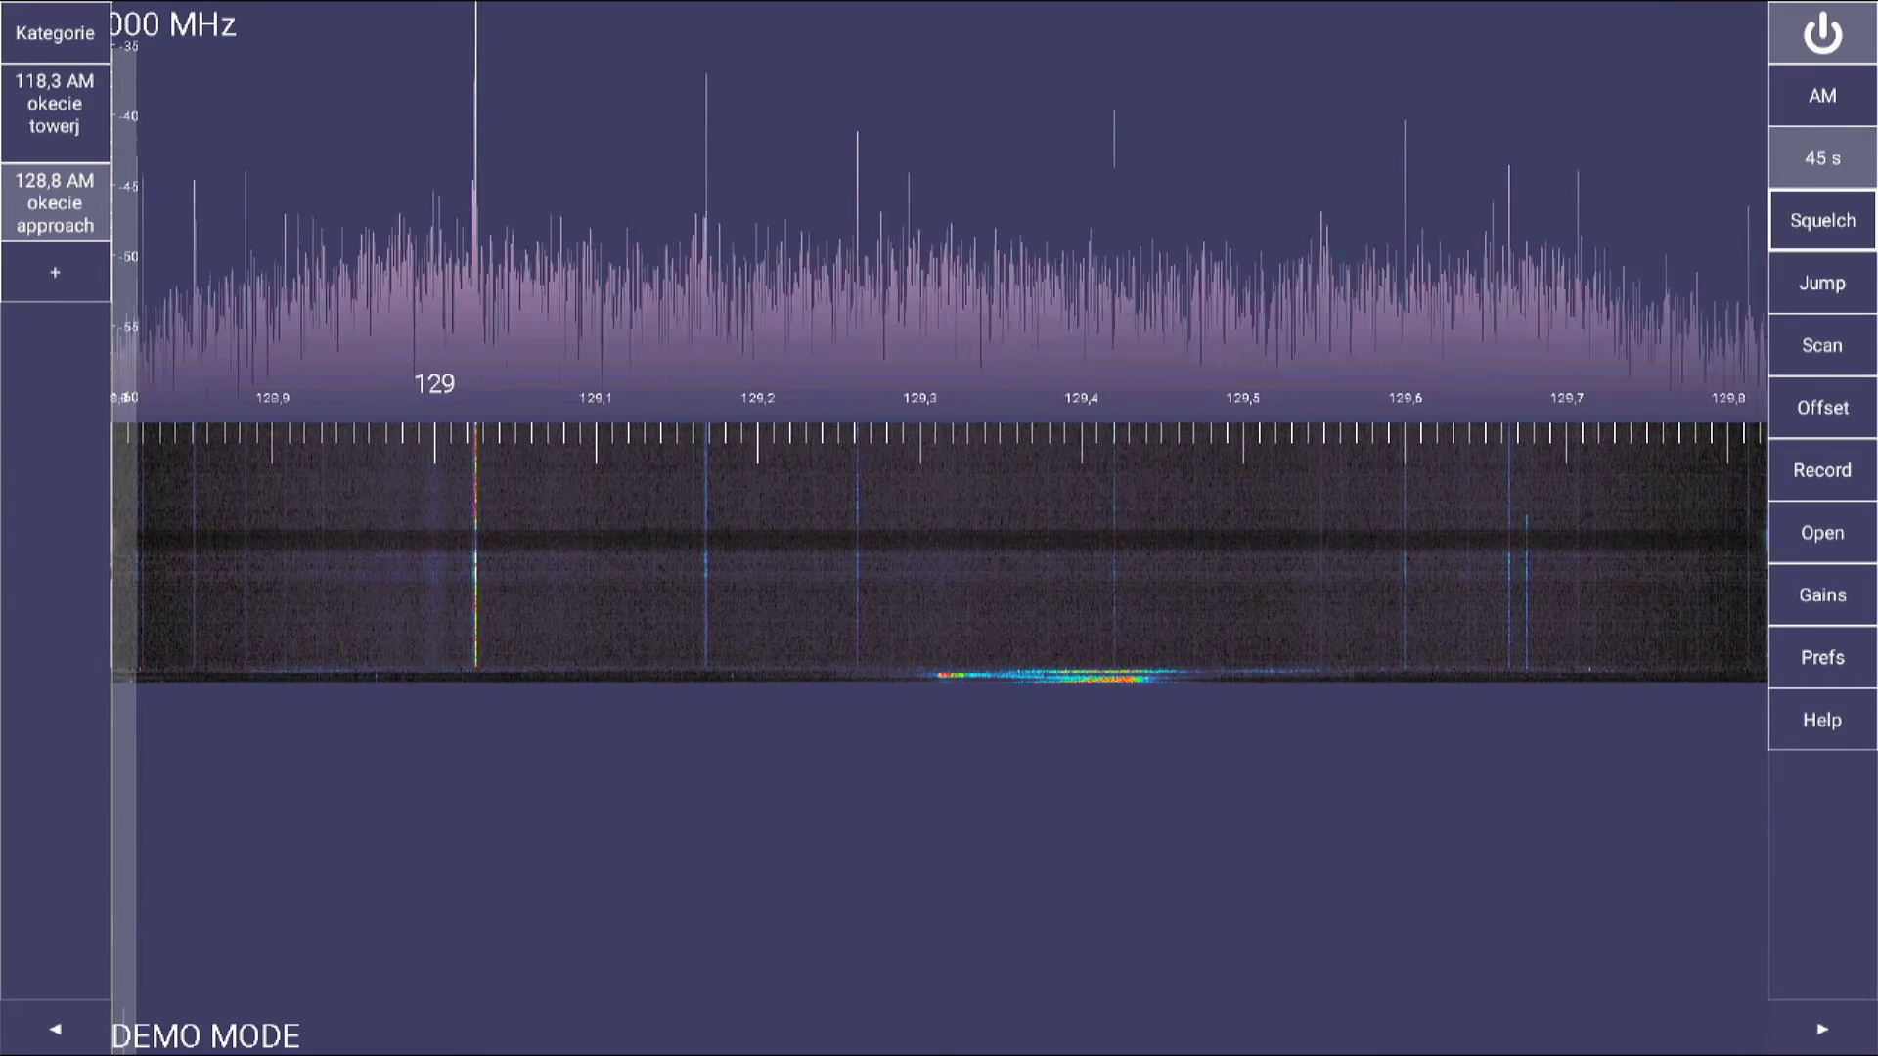
Open the vertical squelch slider beside the running 129 MHz spectrum
key("Return")
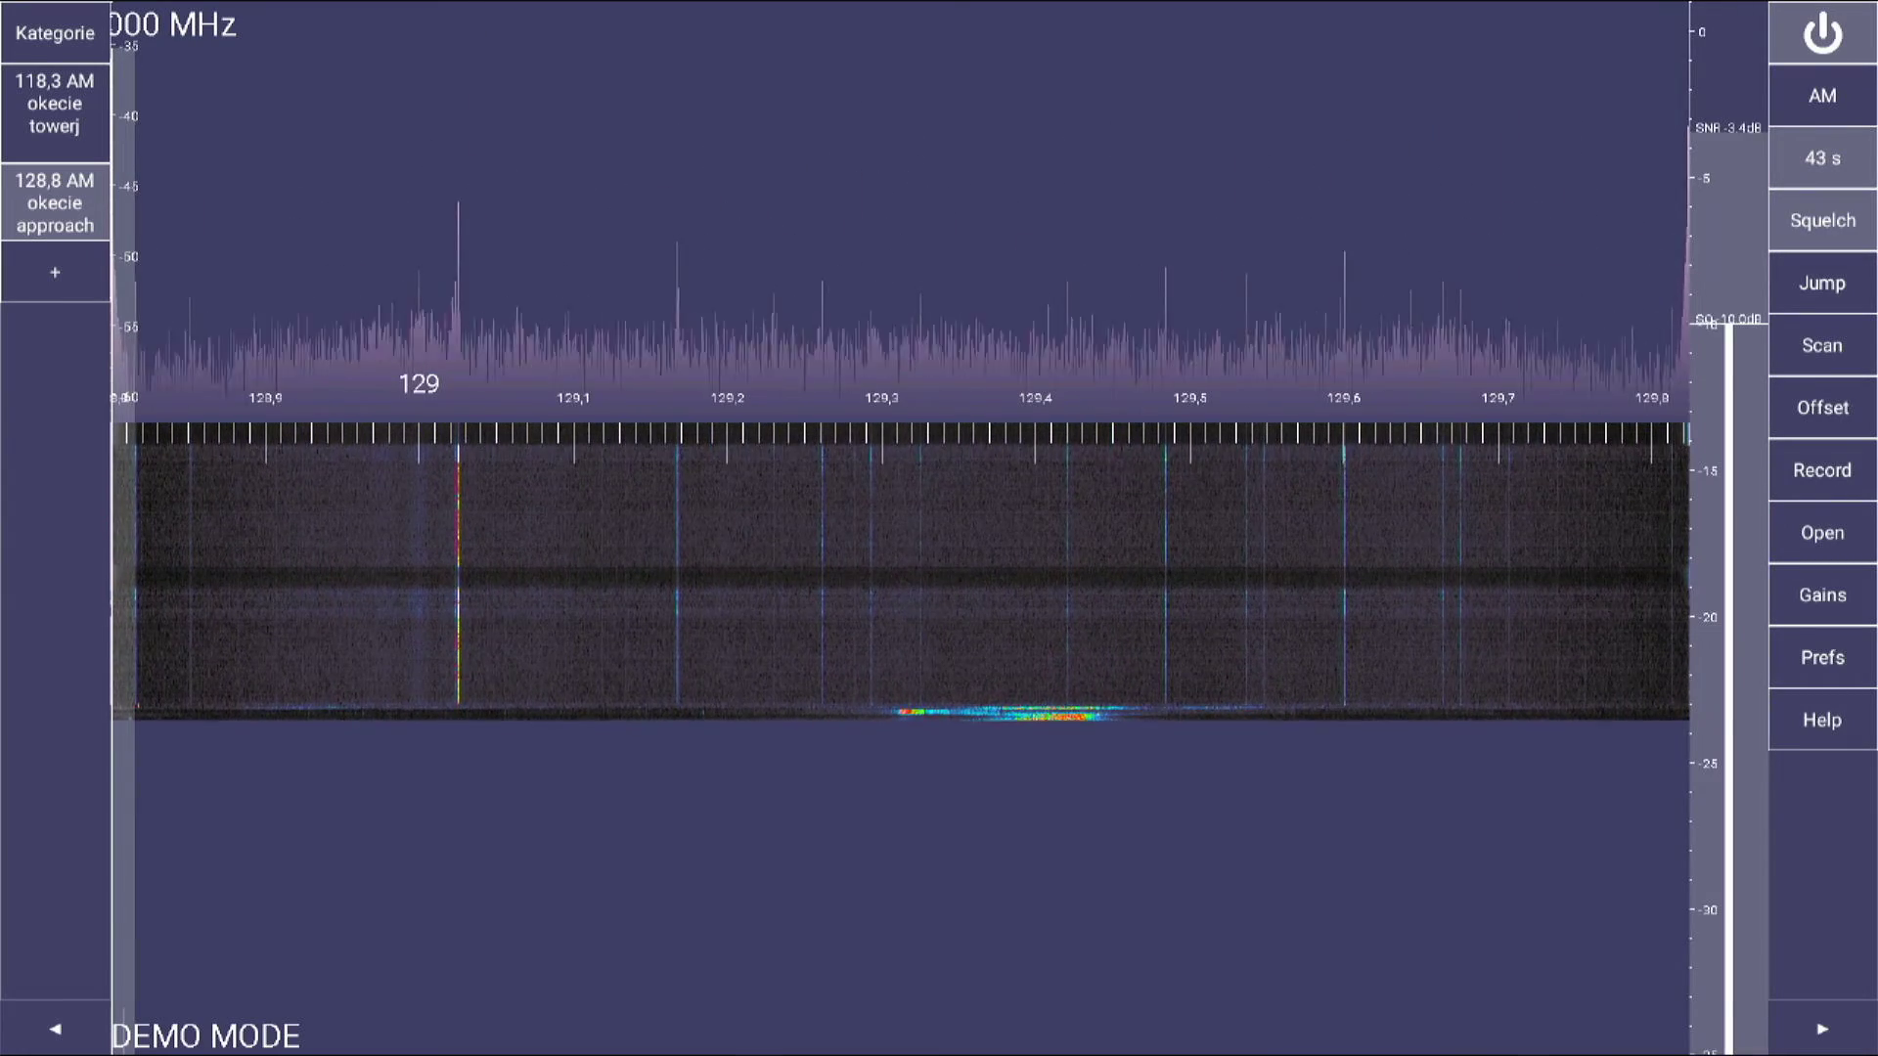